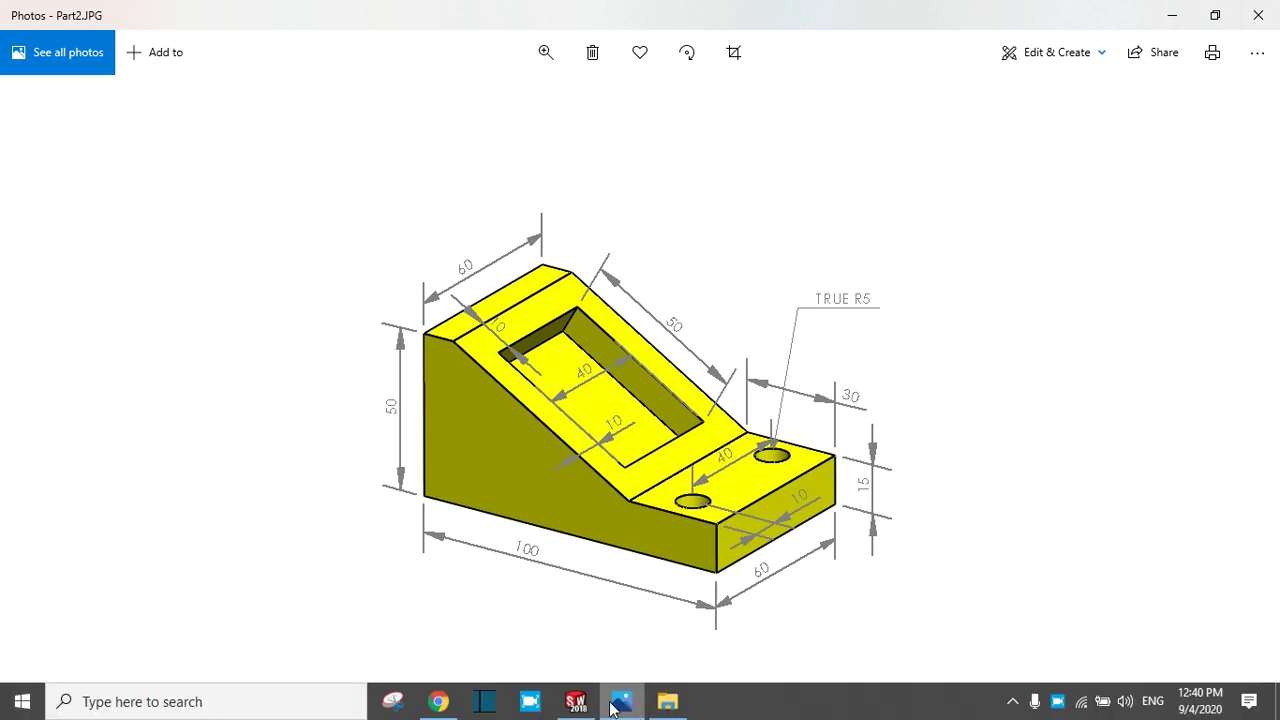
- Start a new sketch on the Front Plane
{"action": "left_click", "coordinate": [576, 701]}
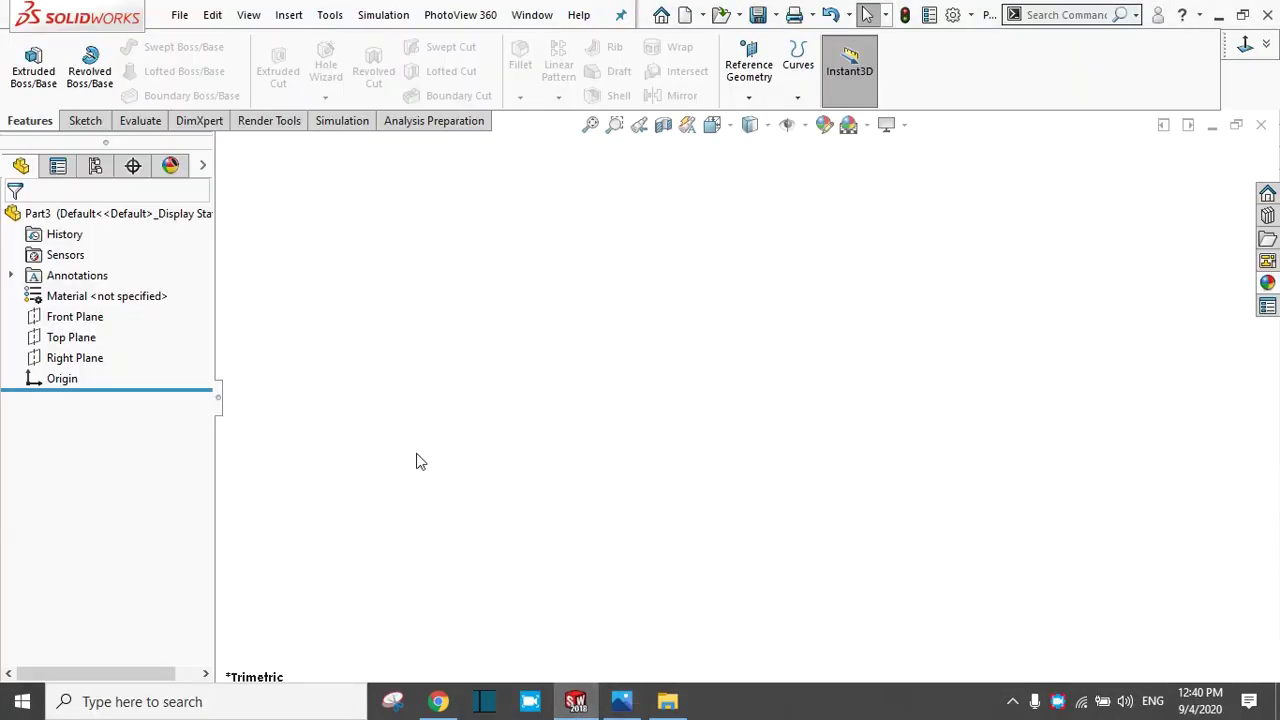
{"action": "left_click", "coordinate": [55, 312]}
{"action": "left_click", "coordinate": [55, 285]}
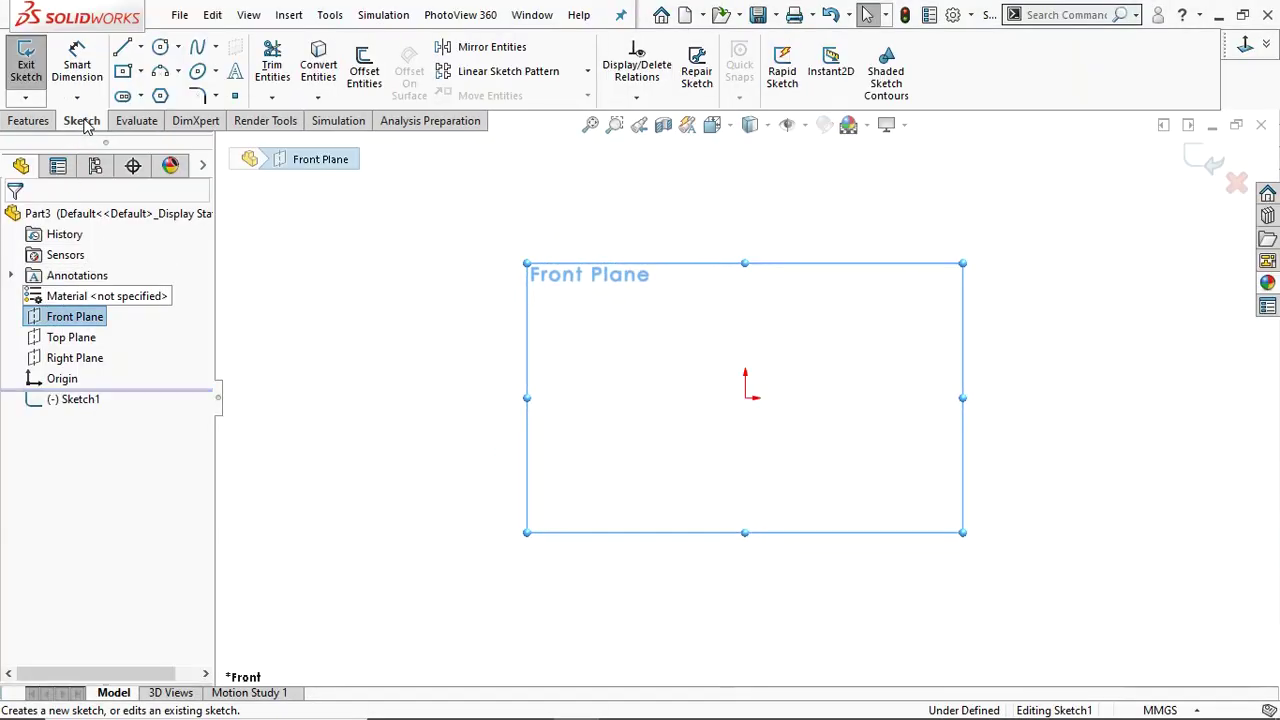
- Draw the closed six-line stepped wedge outline with lines, starting and ending at the origin
{"action": "left_click", "coordinate": [124, 50]}
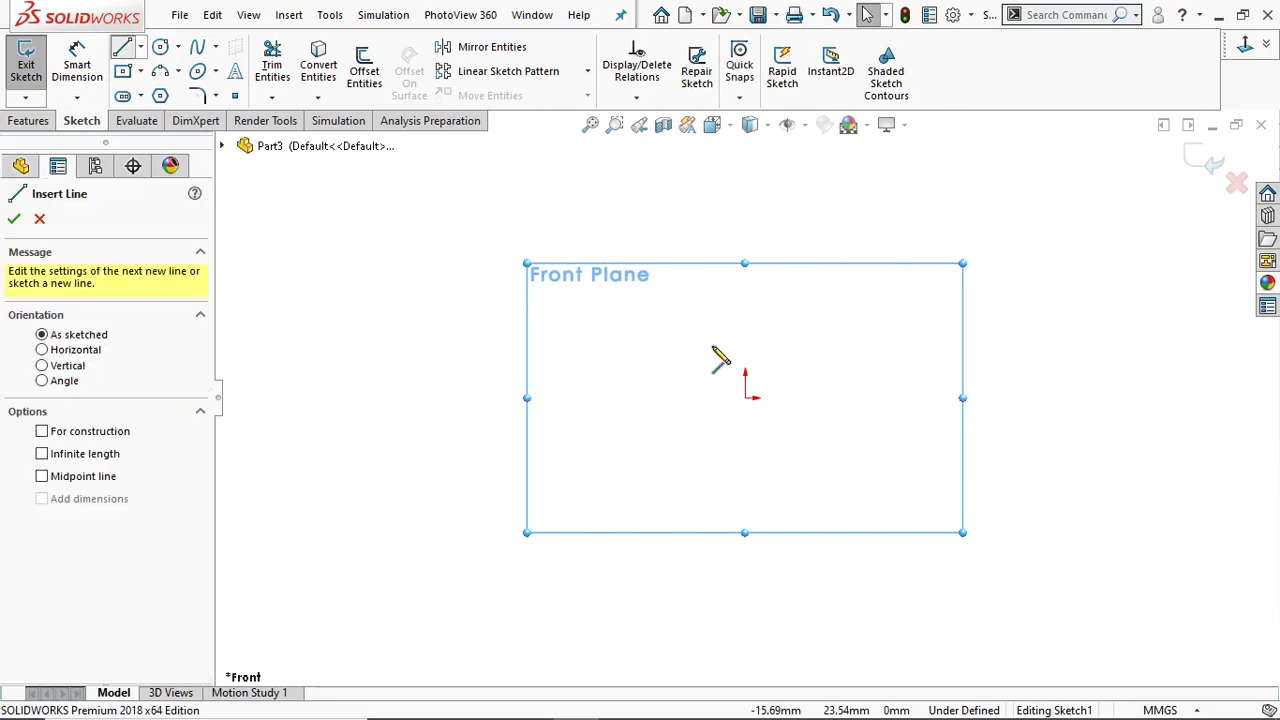
{"action": "left_click", "coordinate": [745, 398]}
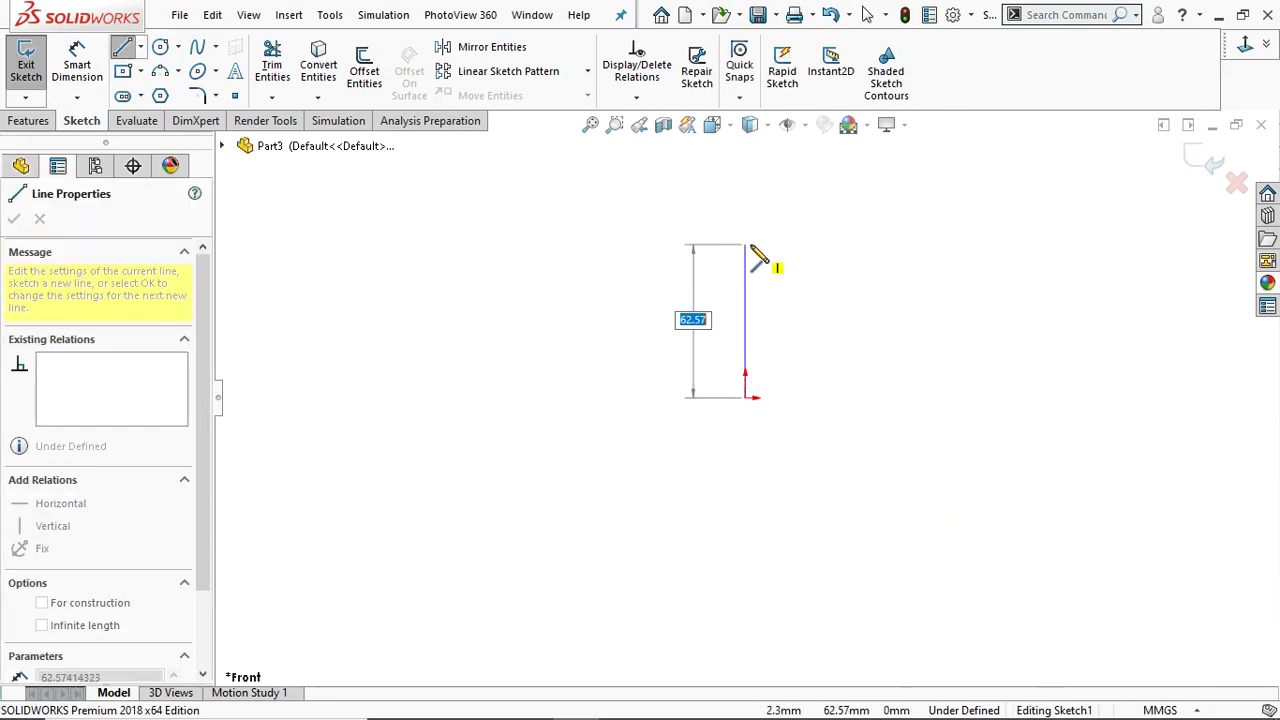
{"action": "left_click", "coordinate": [793, 245]}
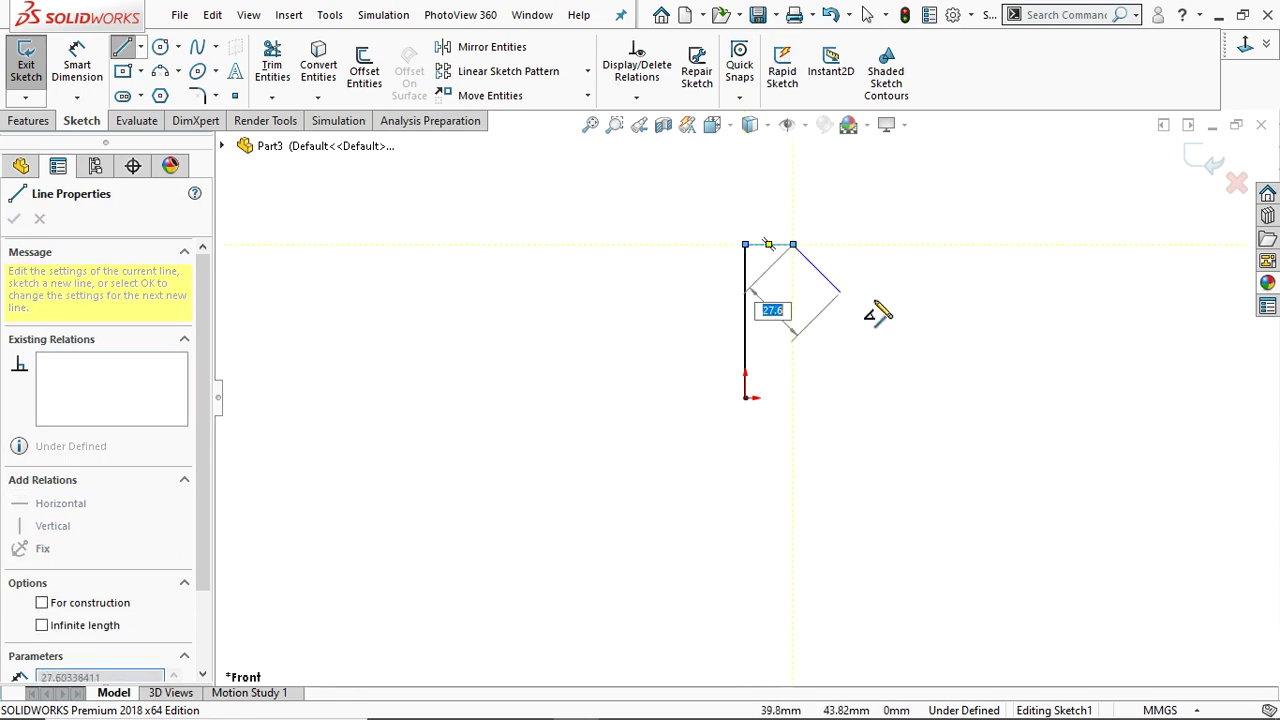
{"action": "left_click", "coordinate": [950, 350]}
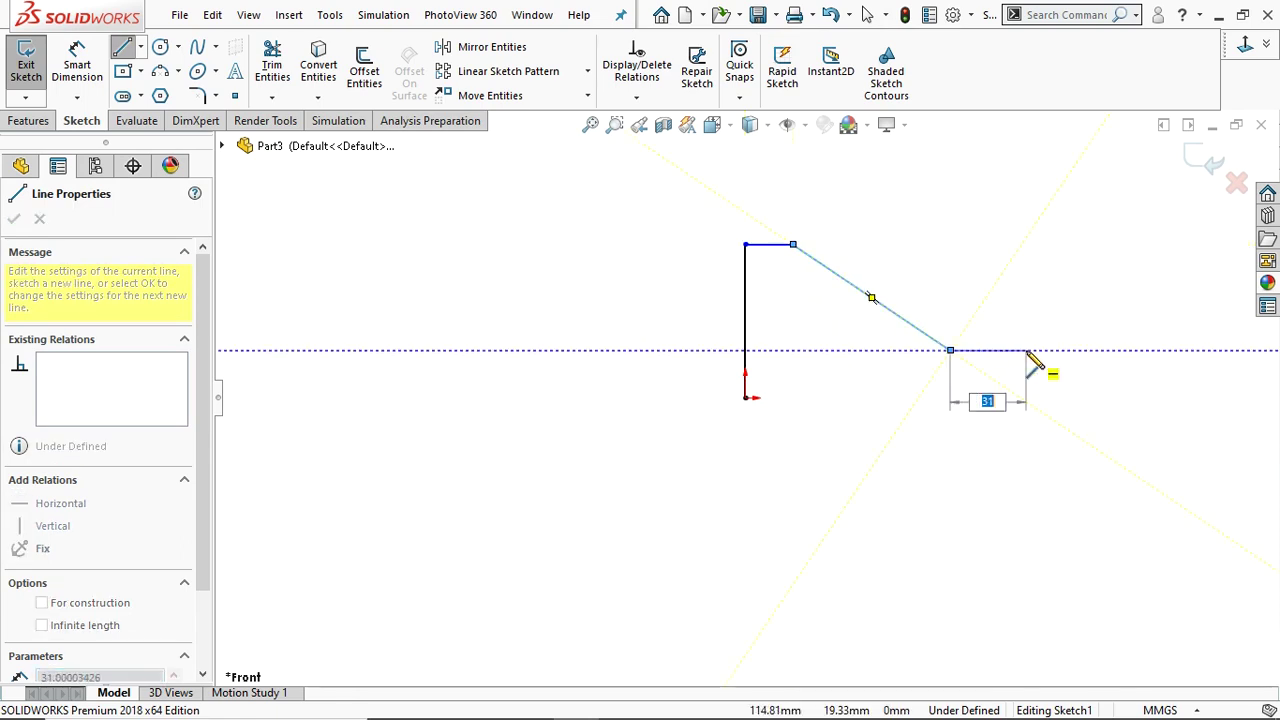
{"action": "left_click", "coordinate": [1027, 350]}
{"action": "left_click", "coordinate": [1026, 397]}
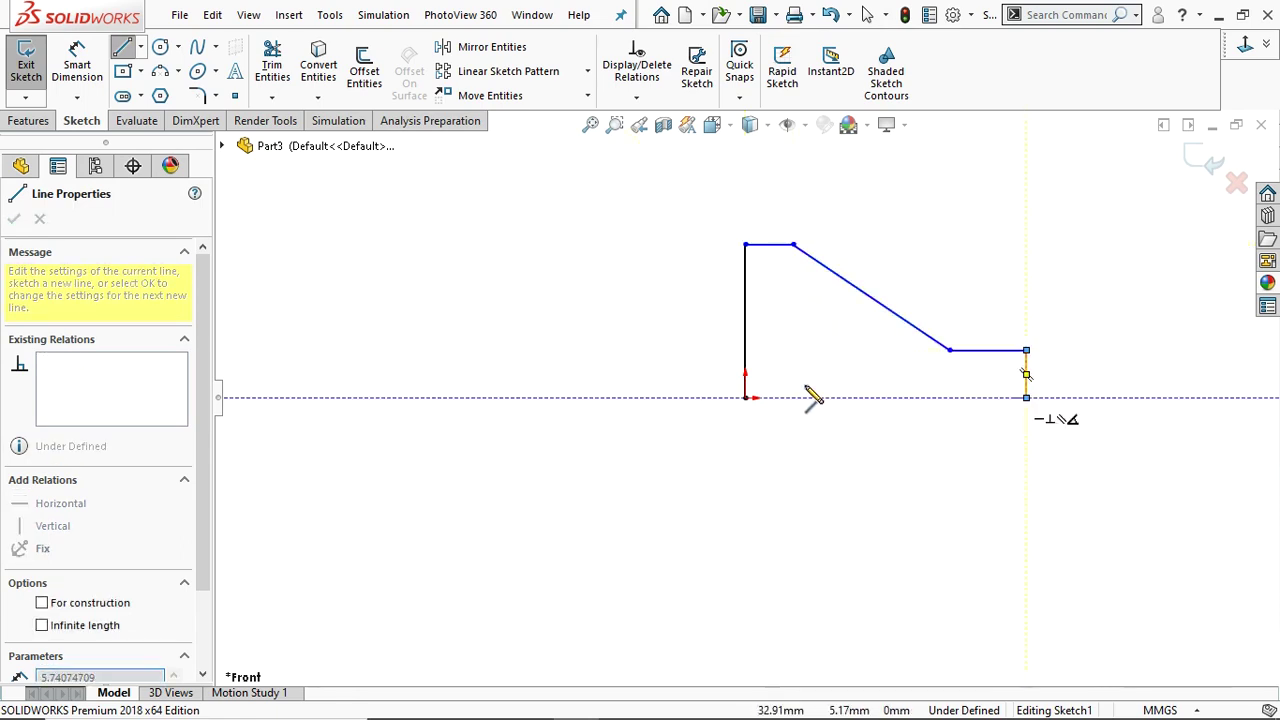
{"action": "left_click", "coordinate": [746, 398]}
{"action": "right_click", "coordinate": [750, 395]}
{"action": "left_click", "coordinate": [770, 409]}
- Dimension the wedge base to 100 and the left height to 50
{"action": "key", "text": "f"}
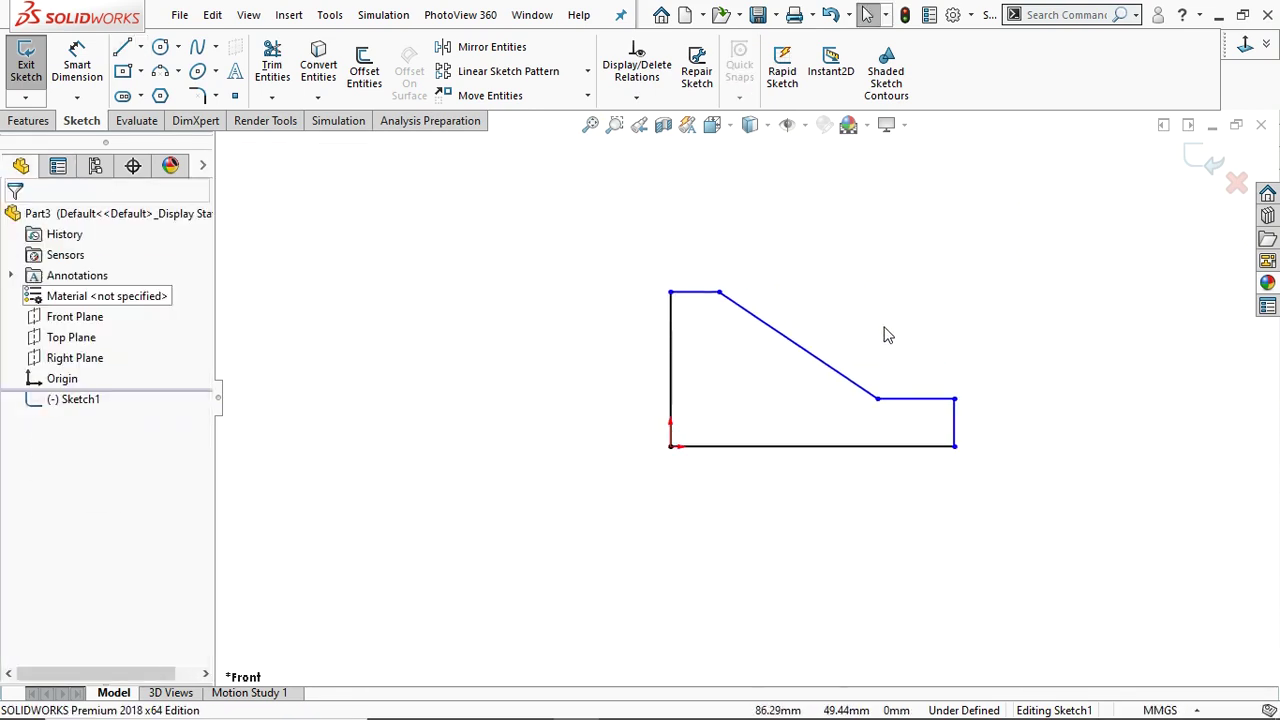
{"action": "left_click", "coordinate": [77, 64]}
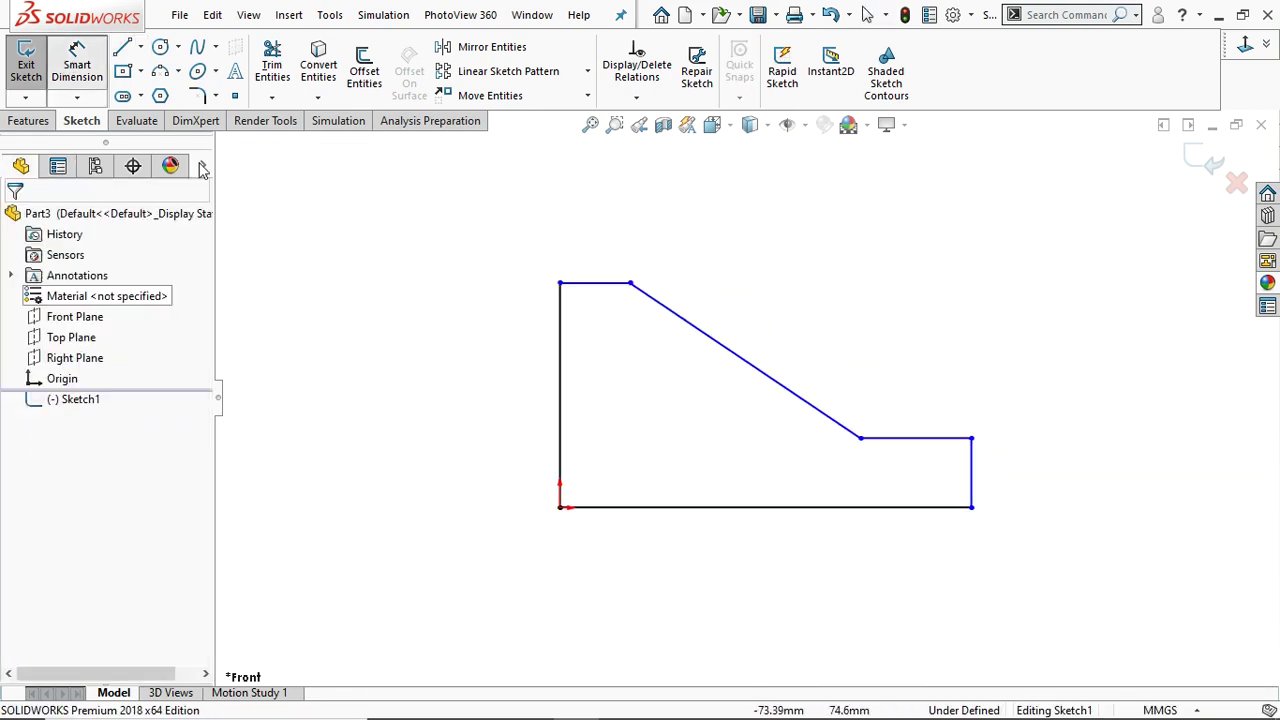
{"action": "left_click", "coordinate": [740, 512]}
{"action": "left_click", "coordinate": [763, 577]}
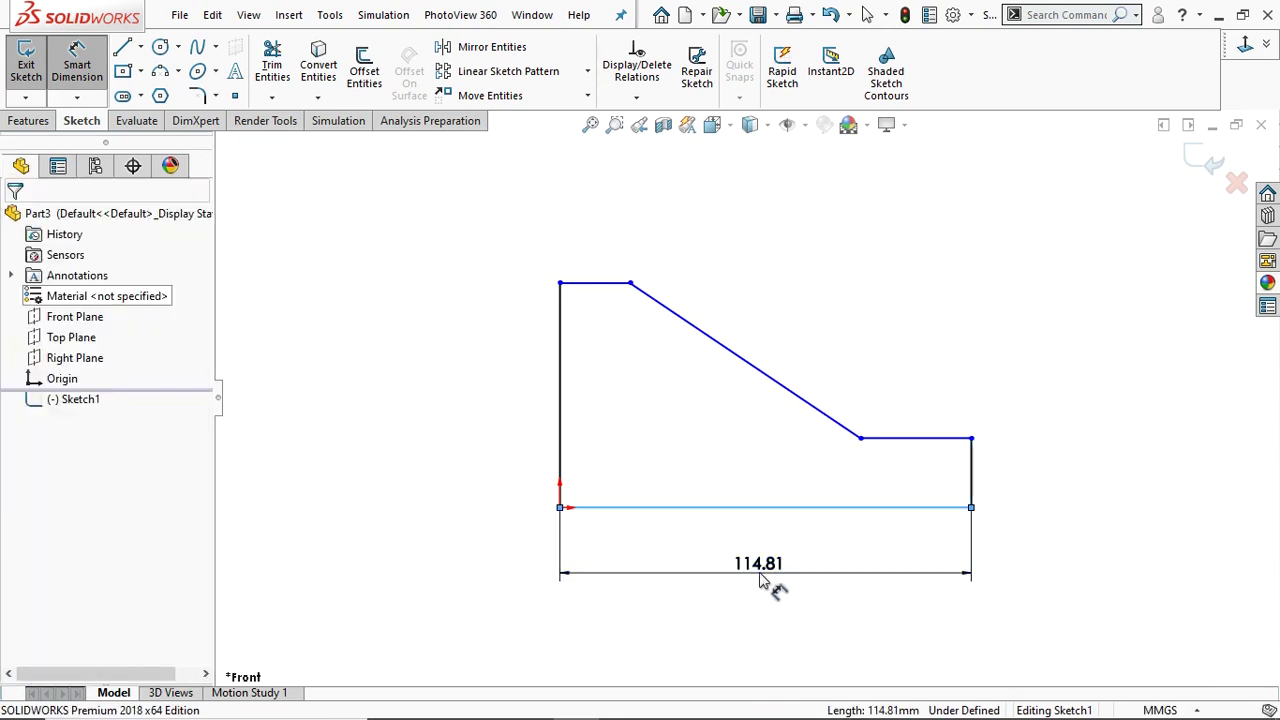
{"action": "type", "text": "100"}
{"action": "key", "text": "Return"}
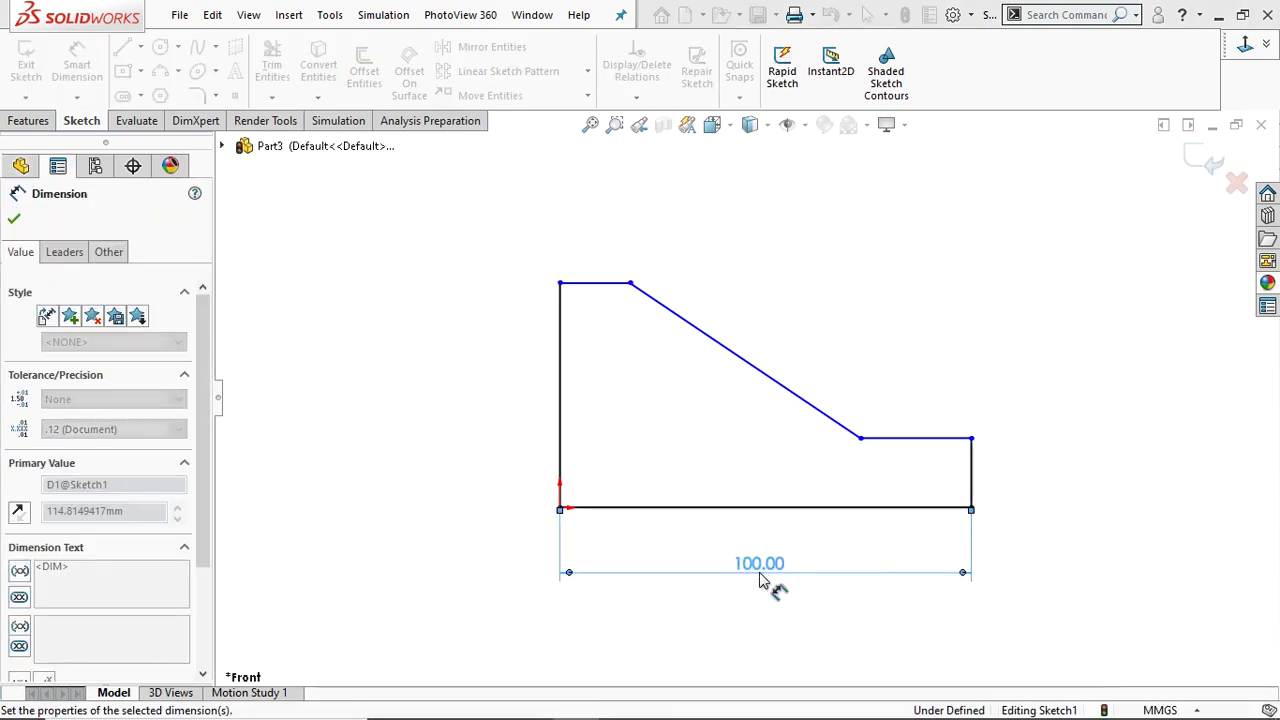
{"action": "left_click", "coordinate": [535, 427]}
{"action": "left_click", "coordinate": [497, 400]}
{"action": "type", "text": "5"}
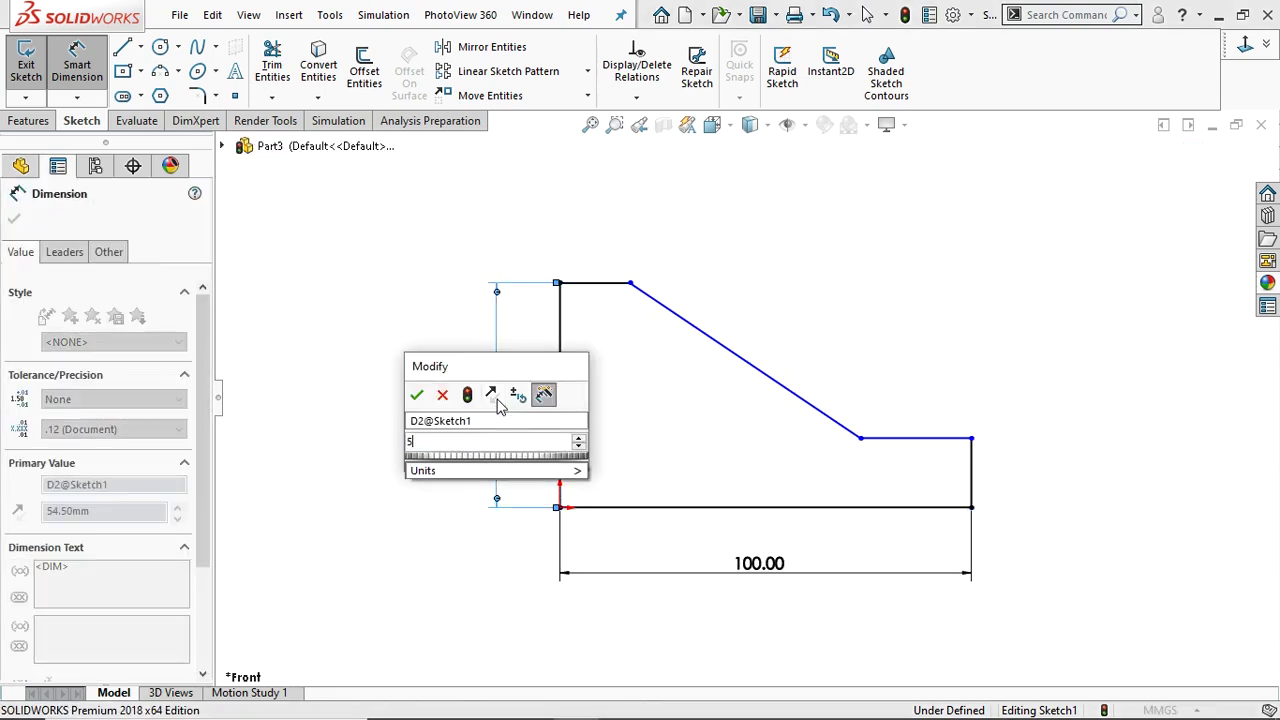
{"action": "type", "text": "0"}
{"action": "key", "text": "Return"}
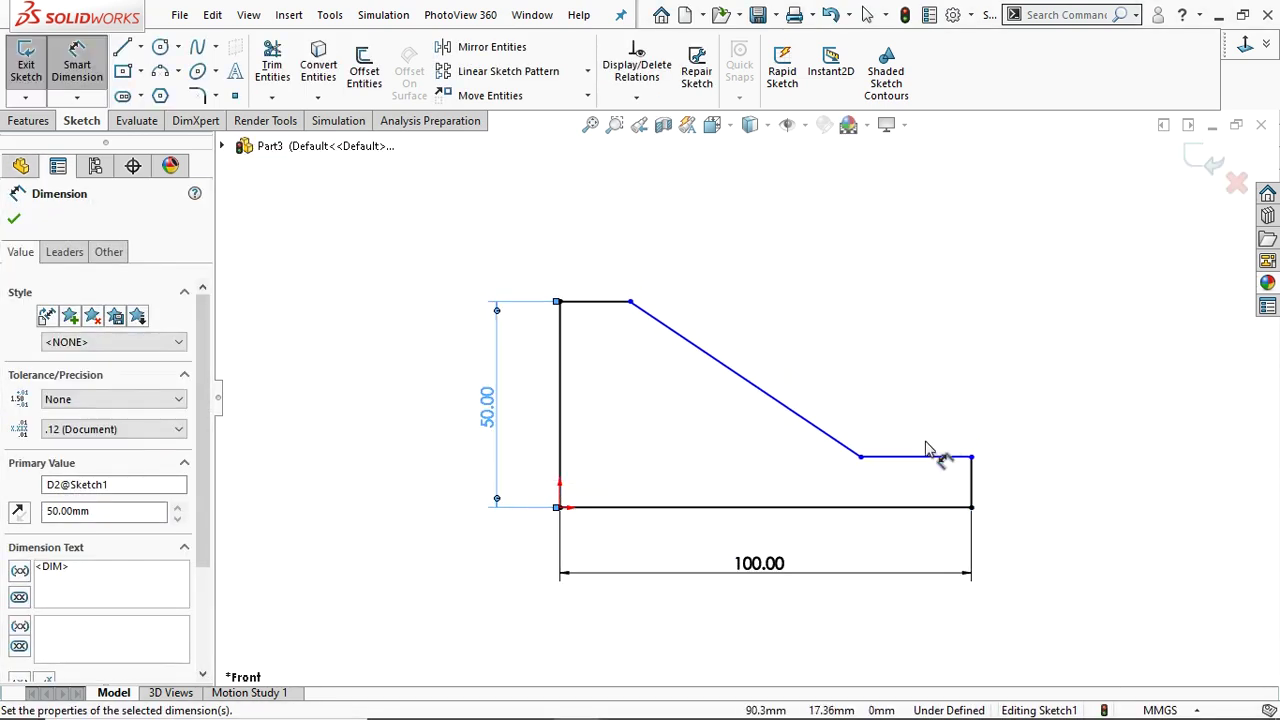
- Dimension the flat step length to 30 and the step height to 15
{"action": "left_click", "coordinate": [920, 460]}
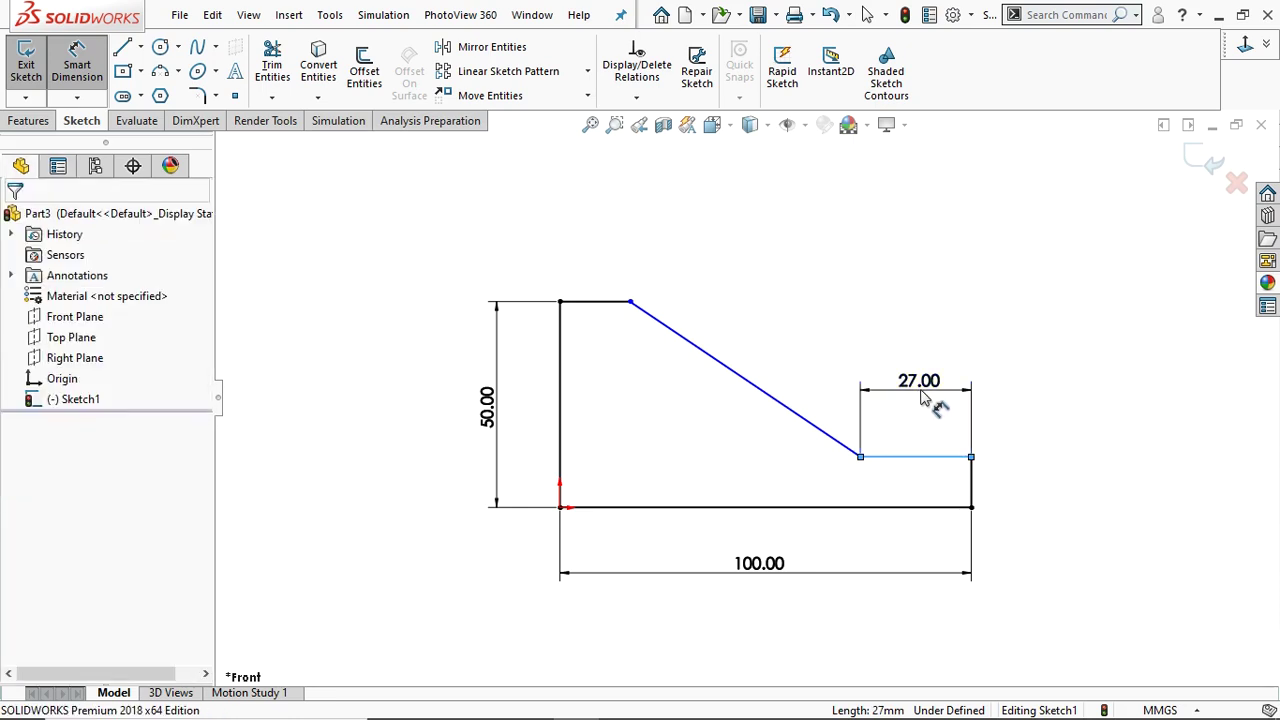
{"action": "left_click", "coordinate": [937, 405]}
{"action": "type", "text": "30"}
{"action": "key", "text": "Return"}
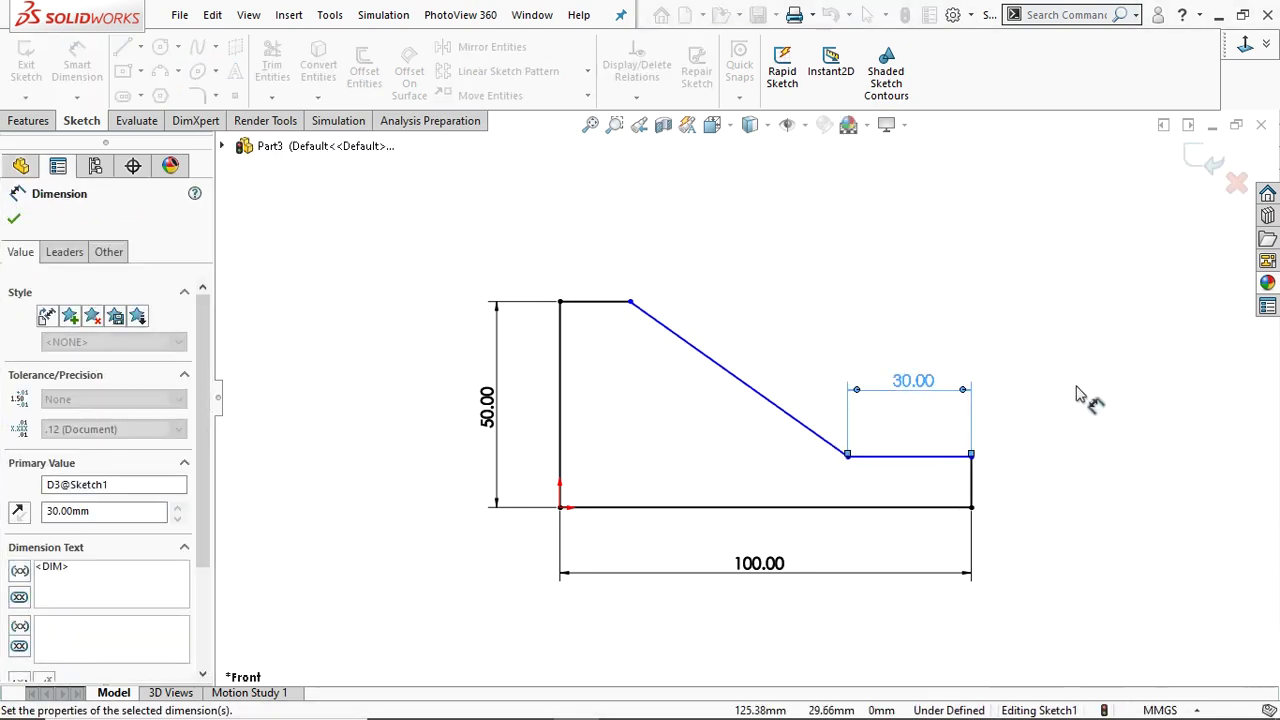
{"action": "left_click", "coordinate": [976, 485]}
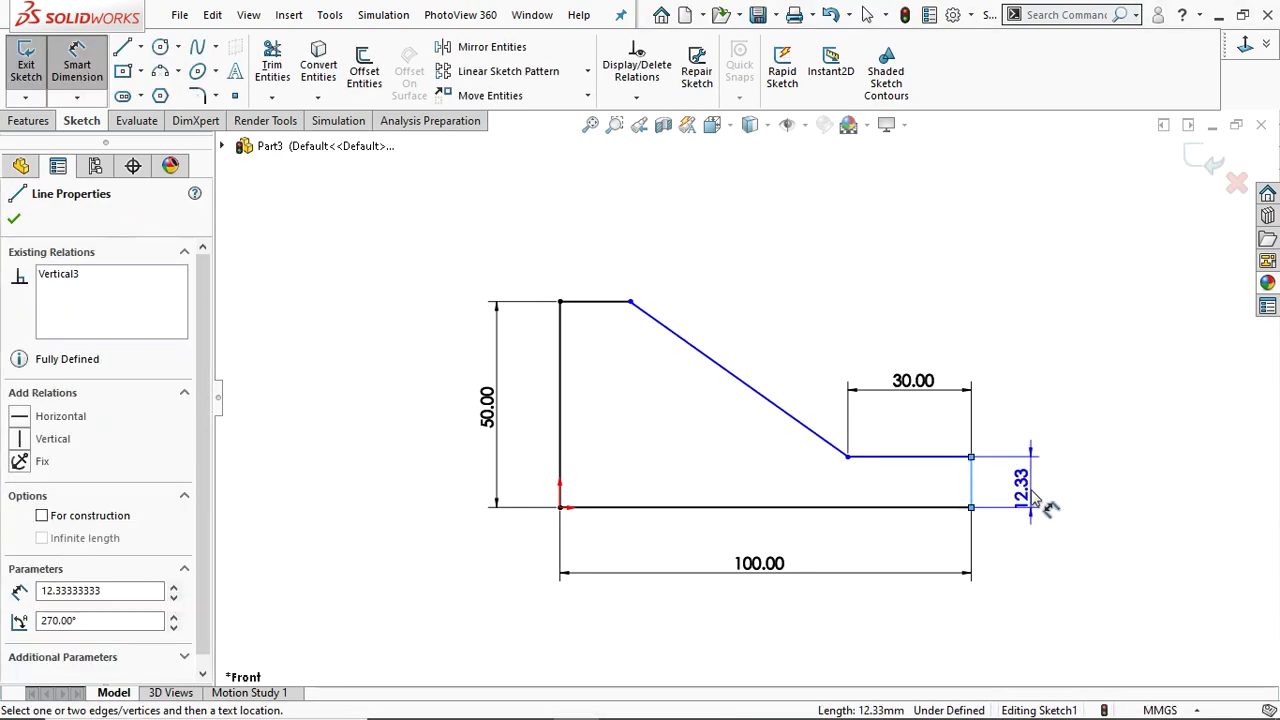
{"action": "left_click", "coordinate": [1038, 487]}
{"action": "type", "text": "10"}
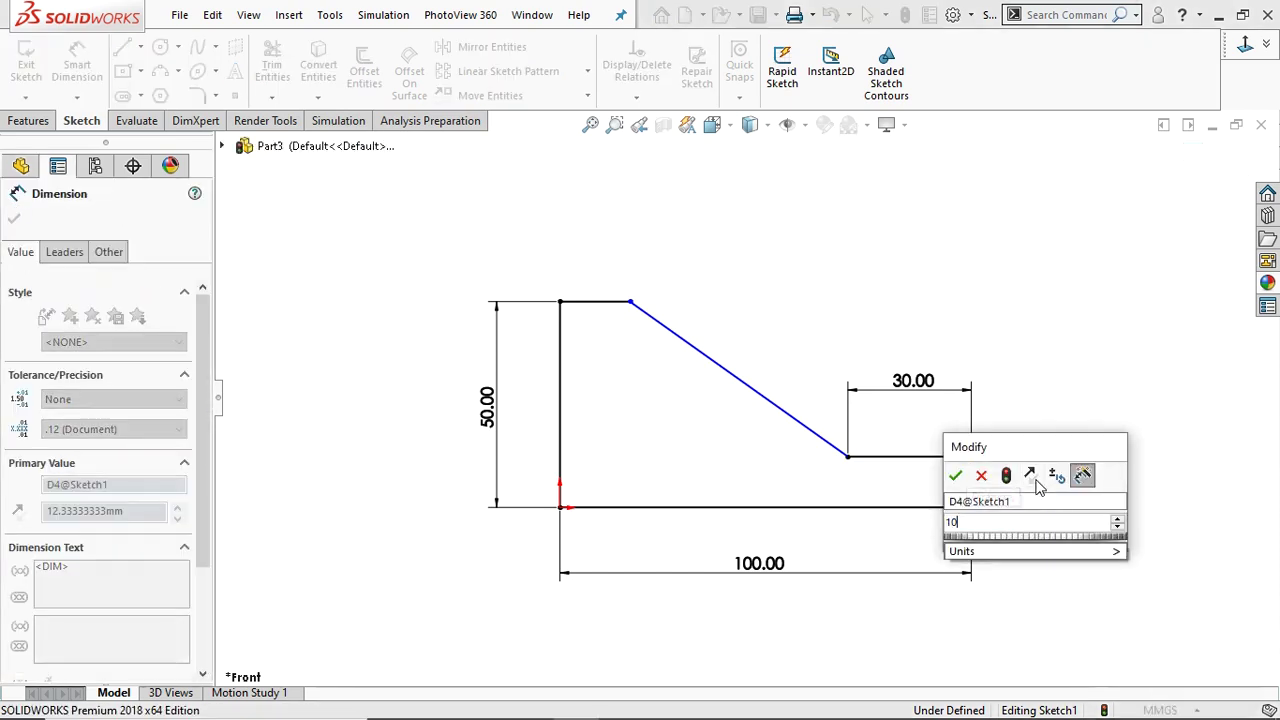
{"action": "key", "text": "Return"}
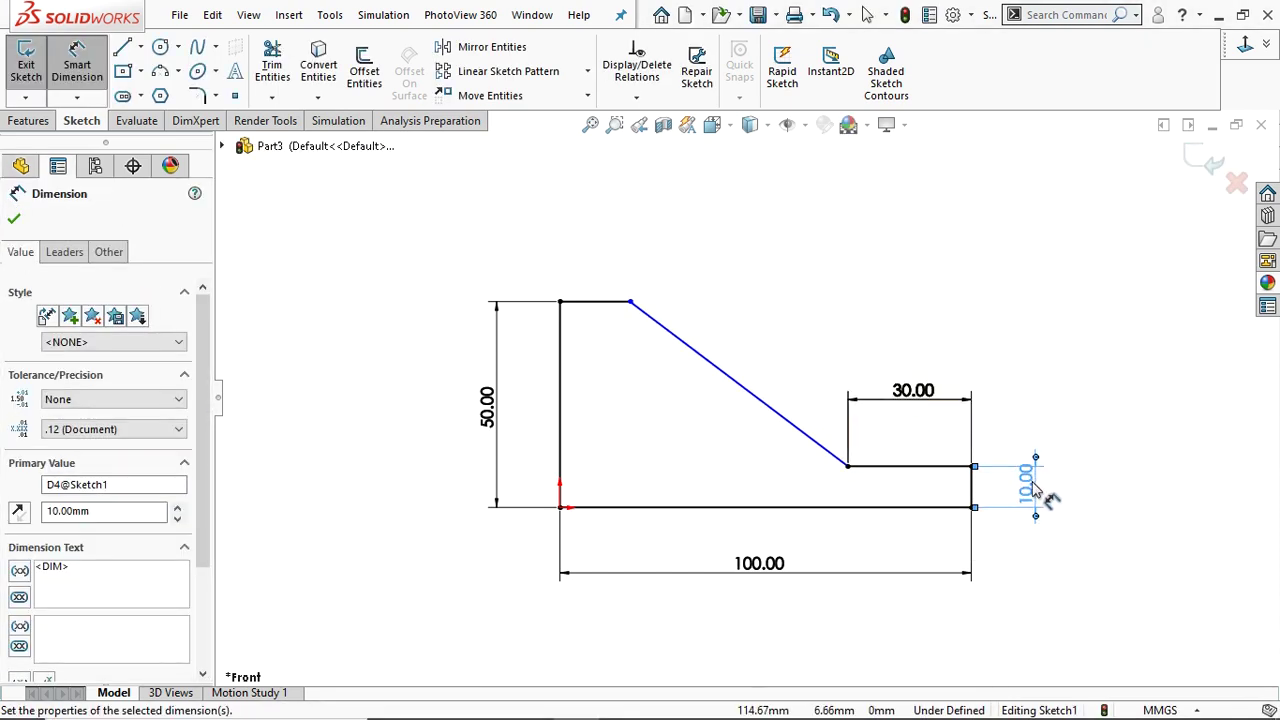
{"action": "double_click", "coordinate": [1036, 489]}
{"action": "type", "text": "15"}
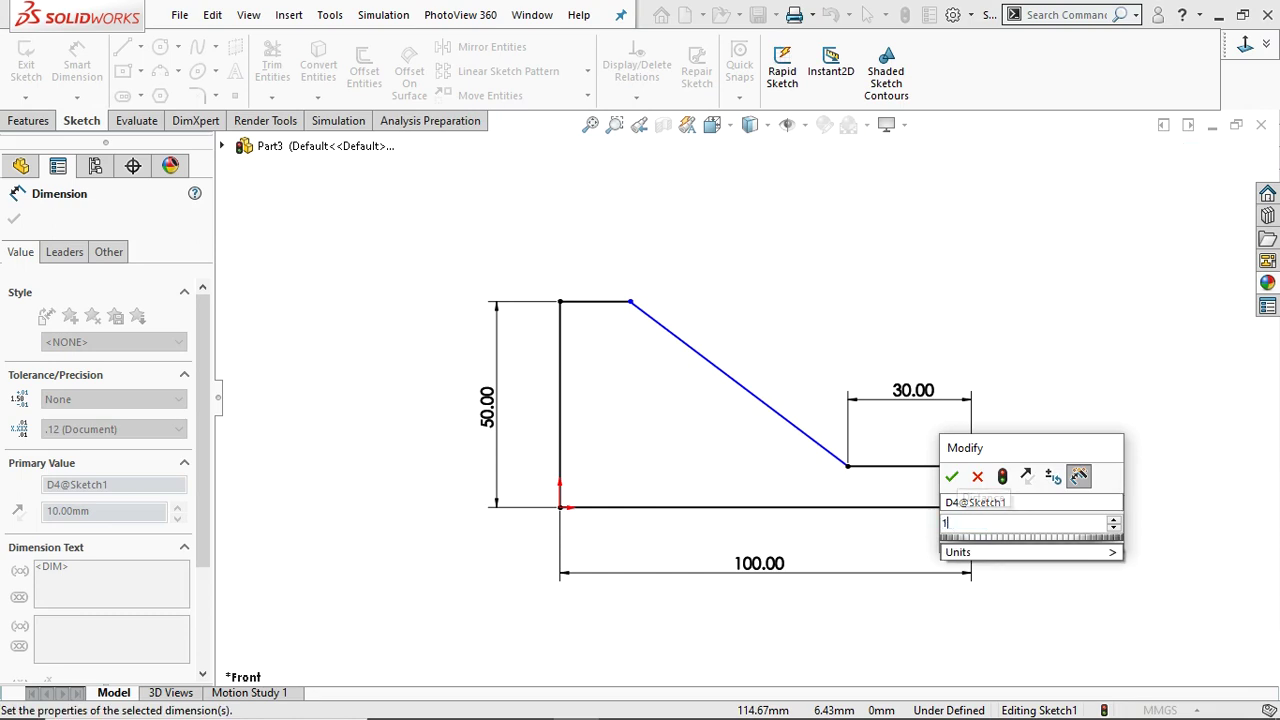
{"action": "key", "text": "Return"}
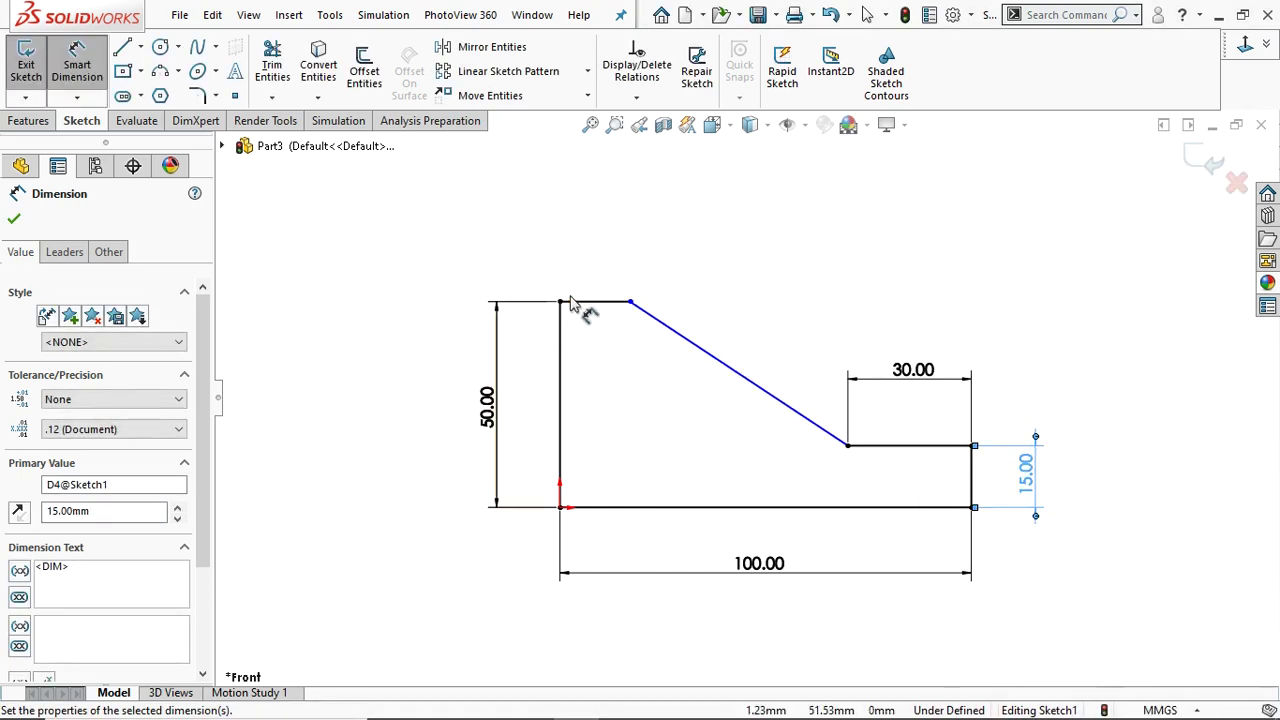
- Set the top edge width to 10 and exit the sketch
{"action": "left_click", "coordinate": [585, 302]}
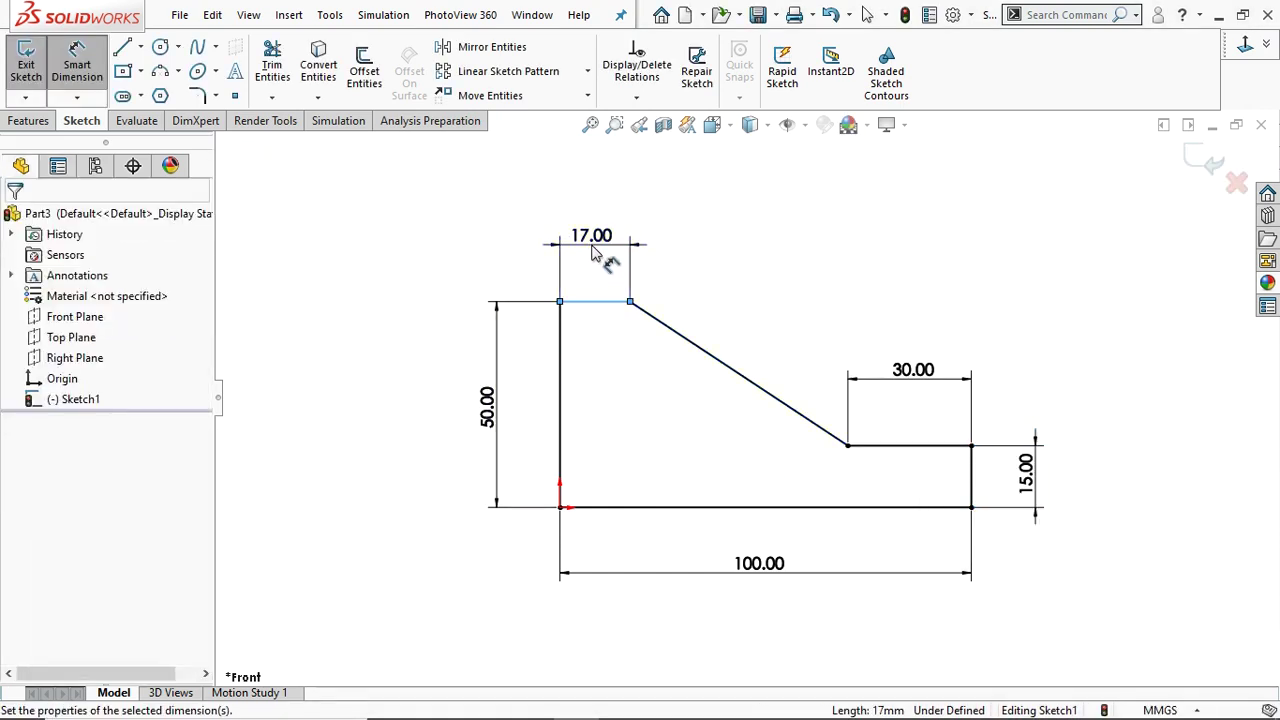
{"action": "left_click", "coordinate": [598, 256]}
{"action": "type", "text": "10"}
{"action": "key", "text": "Return"}
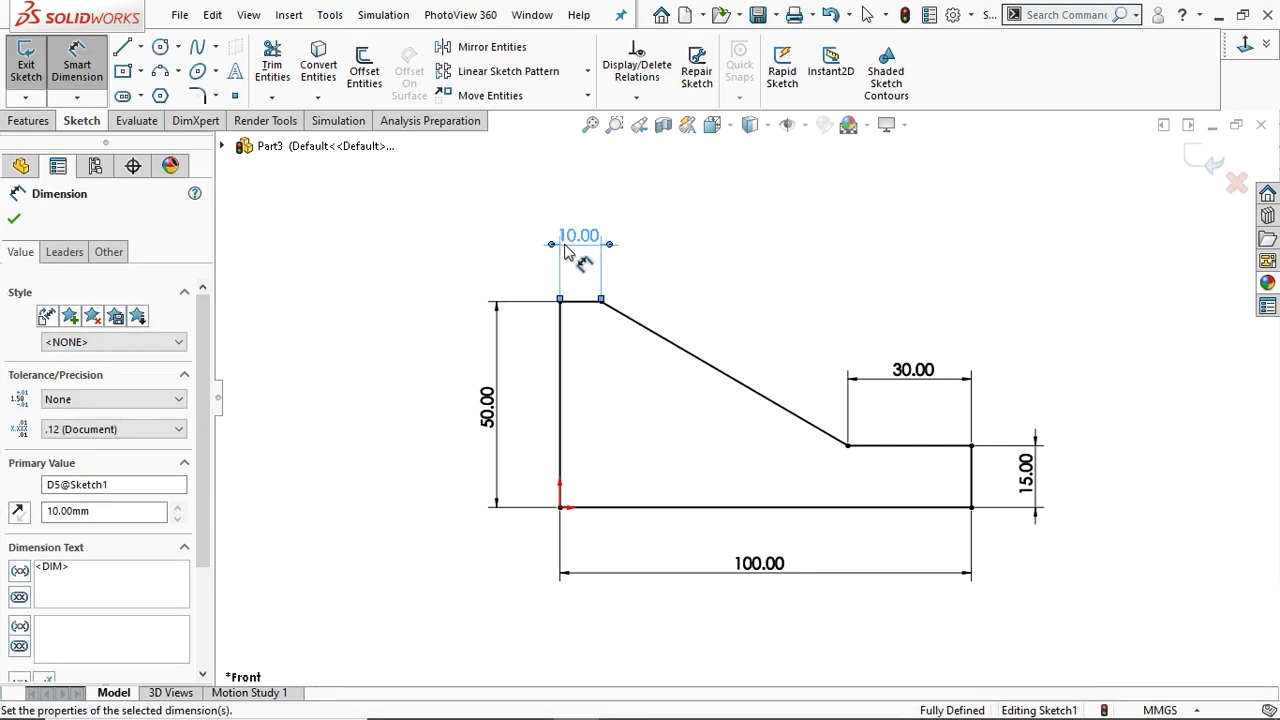
{"action": "left_click", "coordinate": [13, 221]}
{"action": "left_click", "coordinate": [30, 121]}
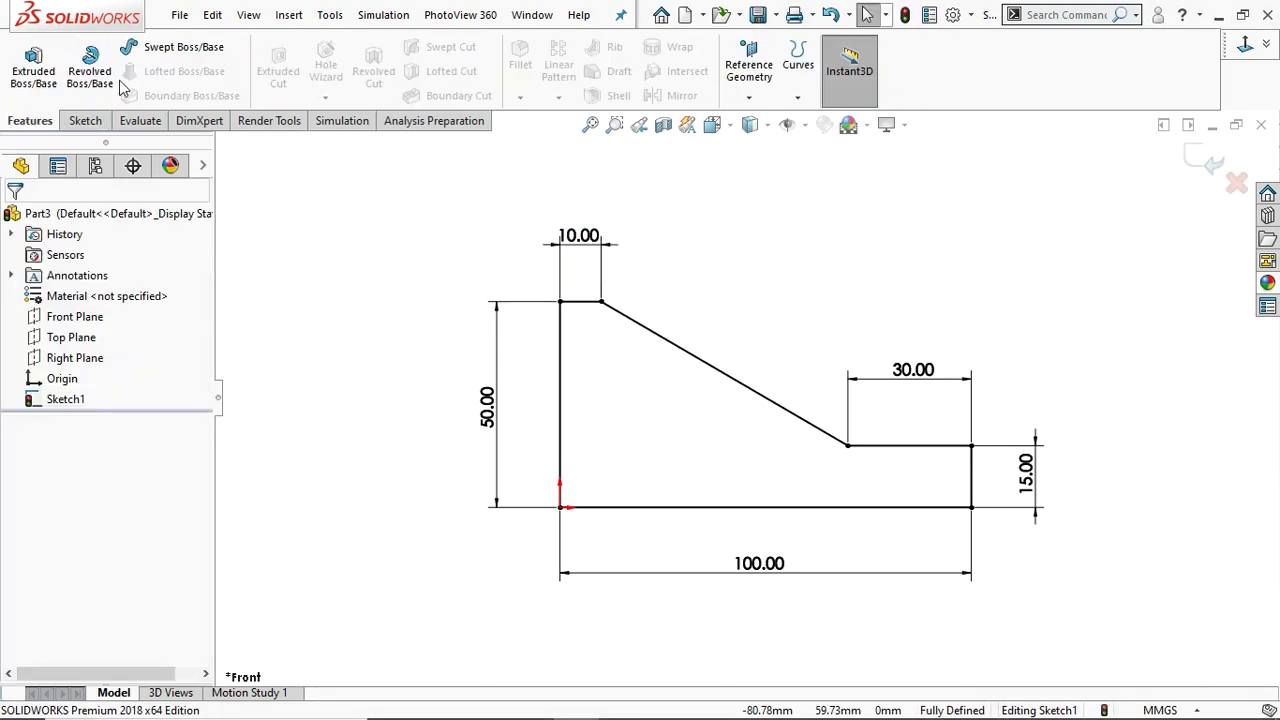
- Extrude the wedge profile 60 mm using Mid Plane into a solid block
{"action": "left_click", "coordinate": [56, 72]}
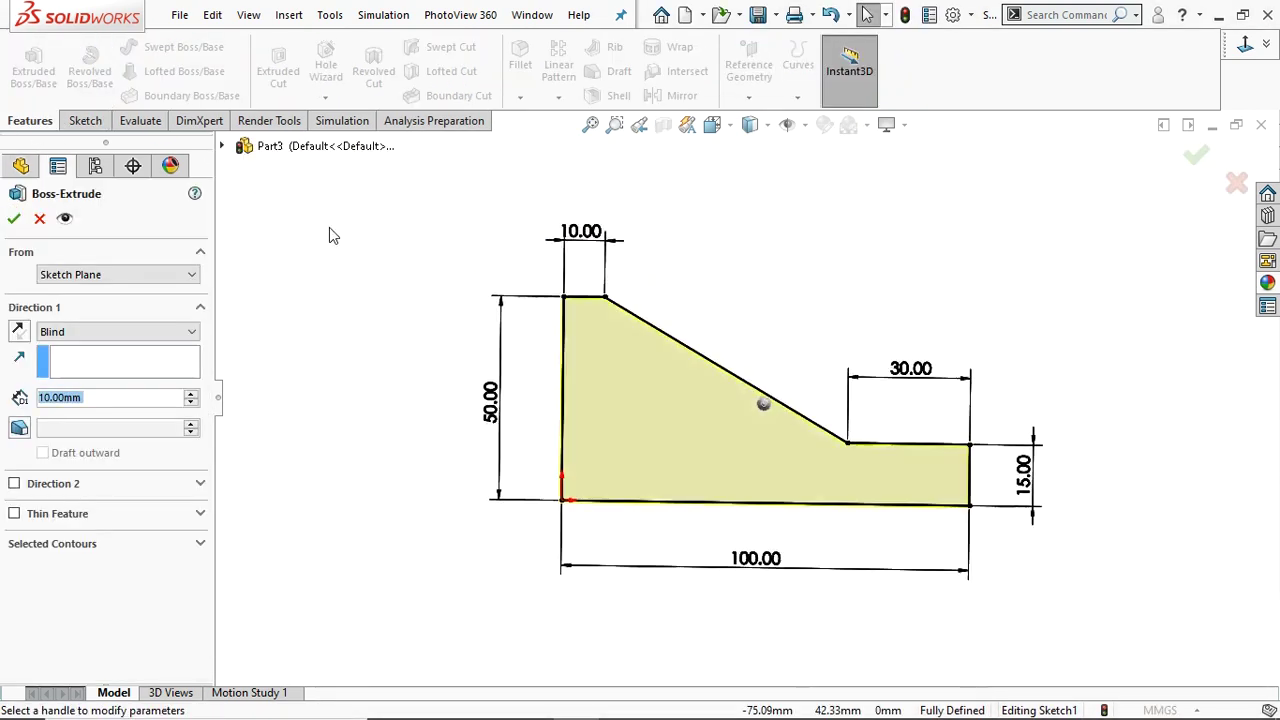
{"action": "left_click", "coordinate": [80, 337]}
{"action": "left_click", "coordinate": [80, 416]}
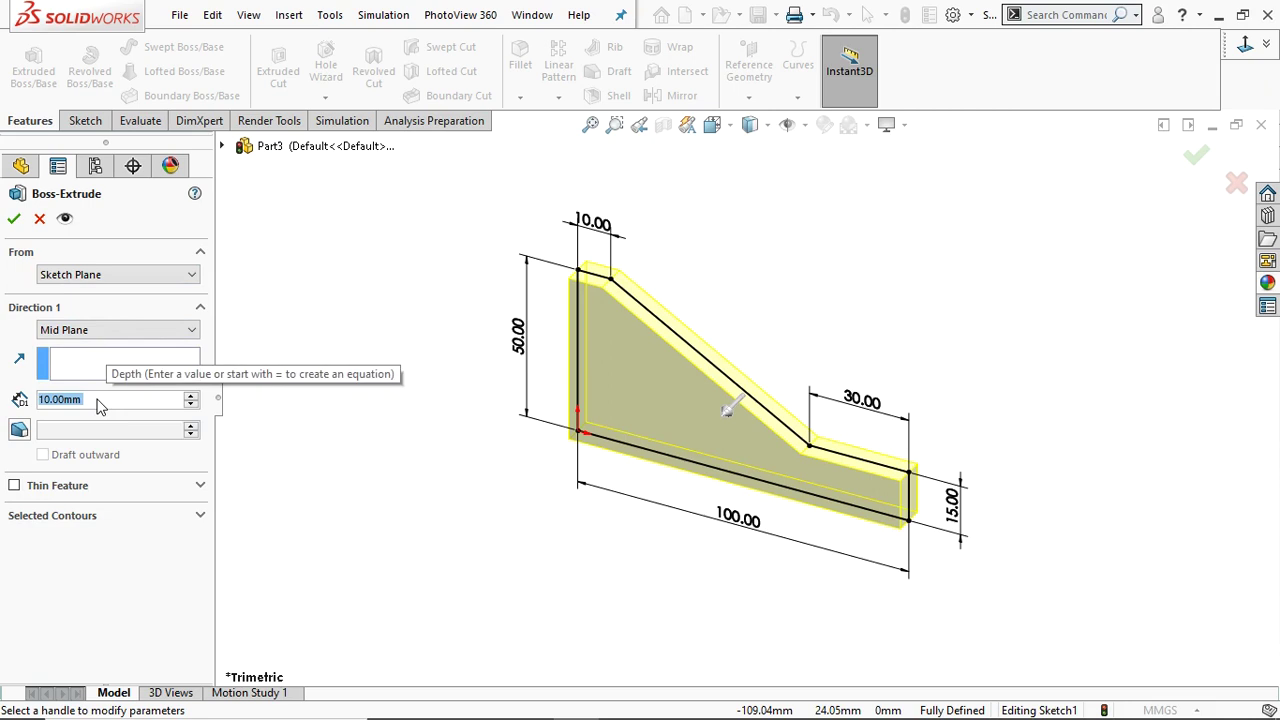
{"action": "type", "text": "60"}
{"action": "key", "text": "Return"}
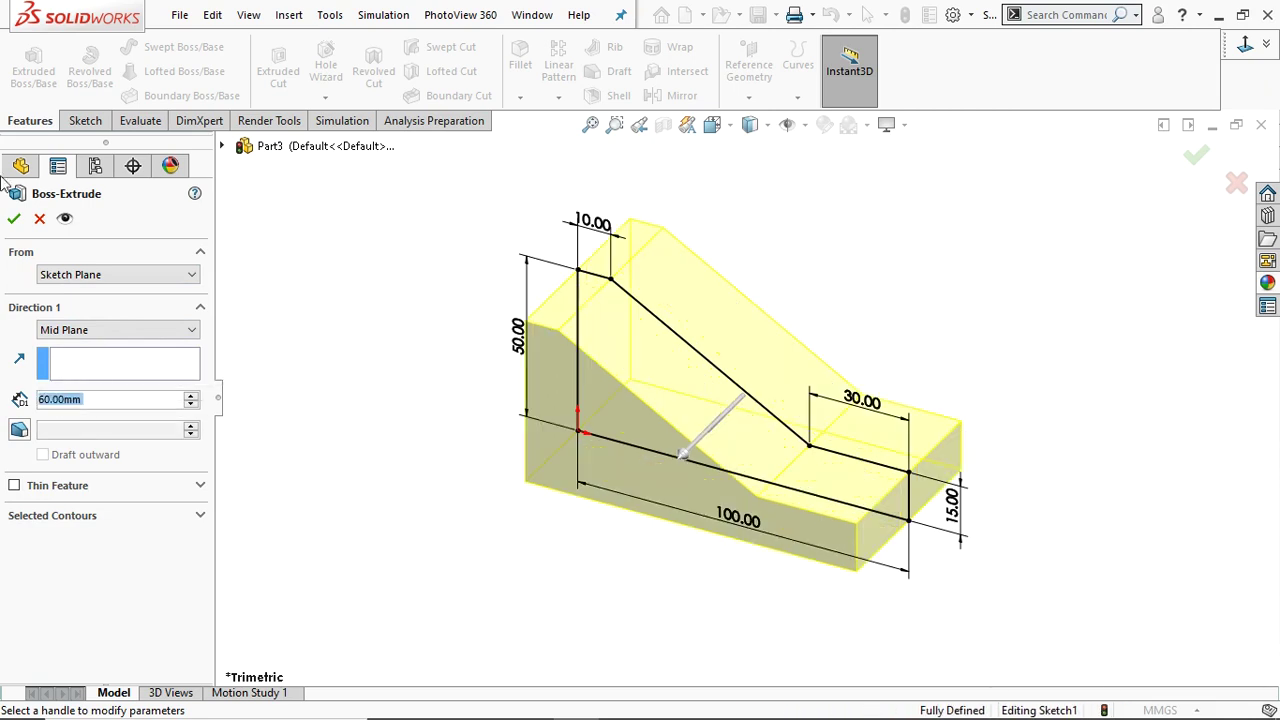
{"action": "left_click", "coordinate": [15, 219]}
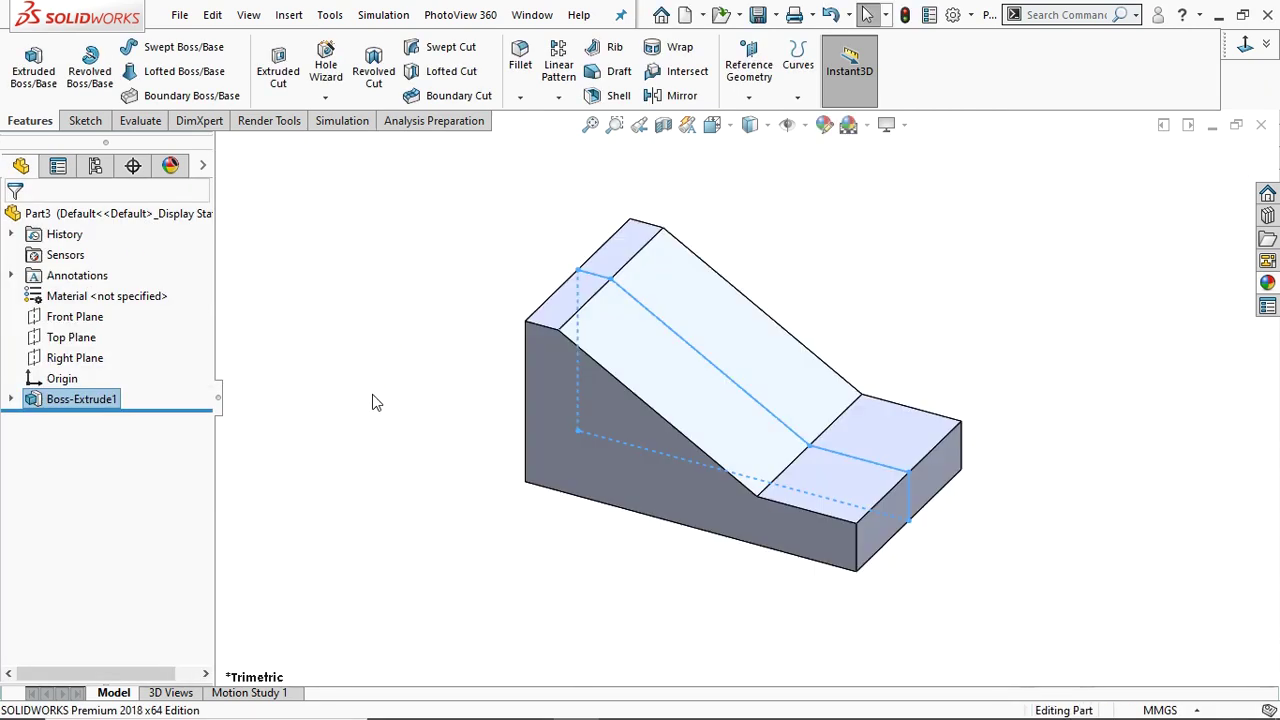
- Open a sketch on the sloped face, view it Normal To, and choose Center Rectangle
{"action": "left_click", "coordinate": [683, 347]}
{"action": "left_click", "coordinate": [762, 295]}
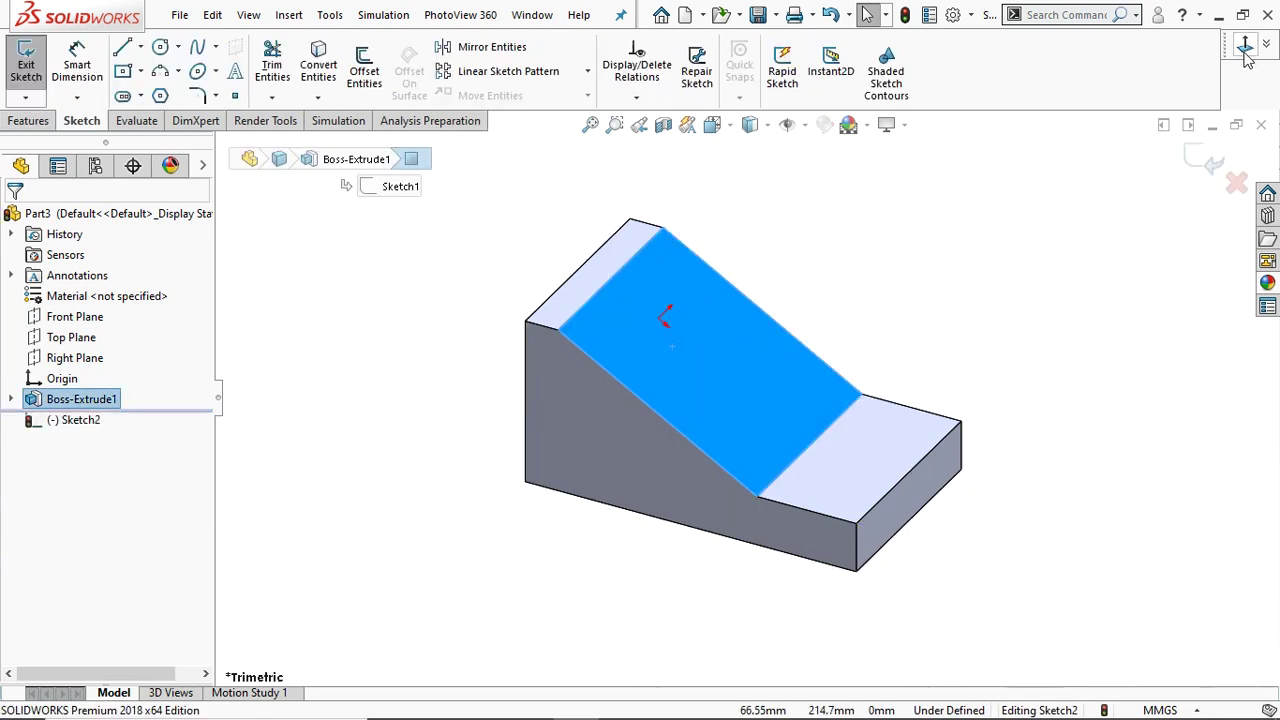
{"action": "left_click", "coordinate": [1245, 48]}
{"action": "left_click", "coordinate": [140, 71]}
{"action": "left_click", "coordinate": [180, 118]}
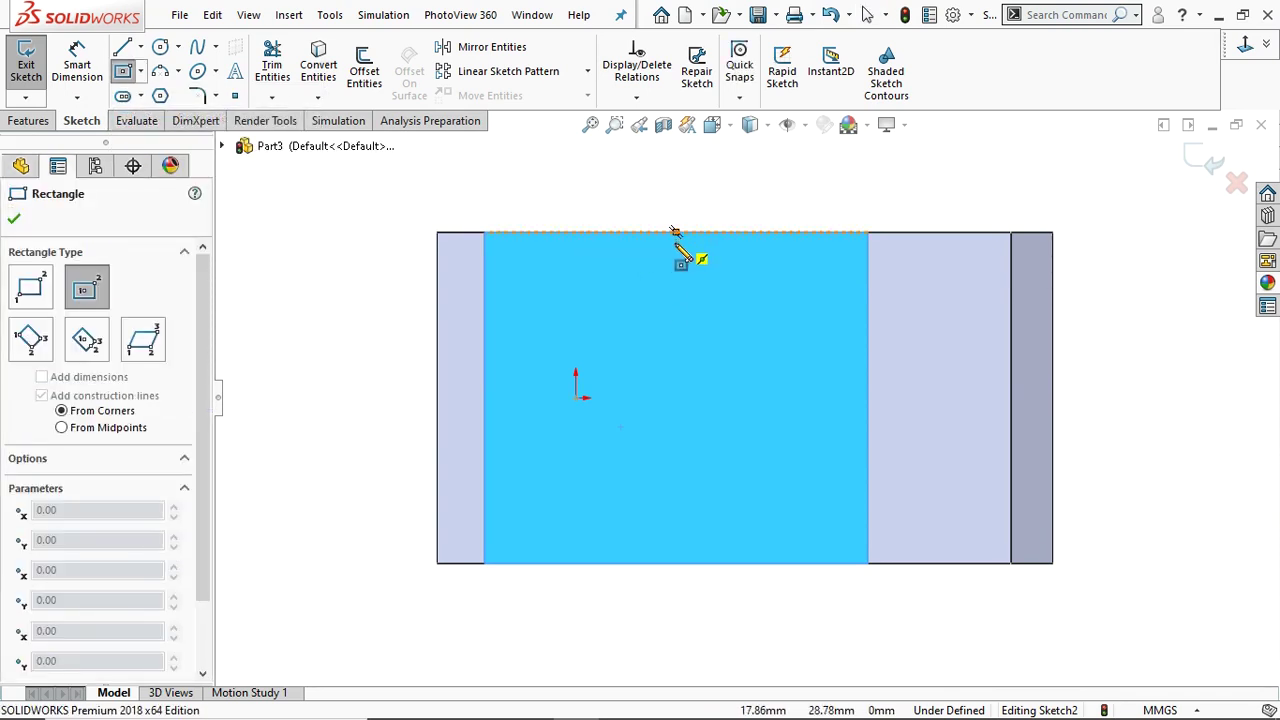
- Draw a center rectangle on the sloped face
{"action": "left_click", "coordinate": [677, 398]}
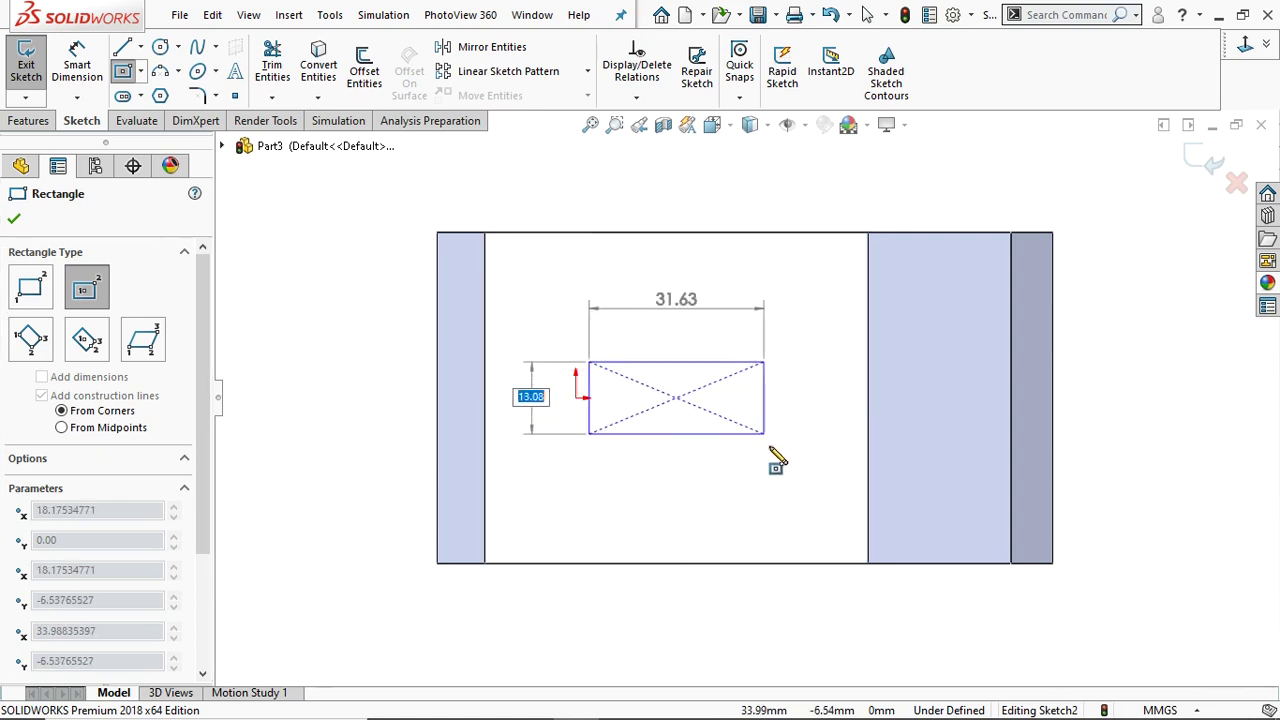
{"action": "left_click", "coordinate": [803, 485]}
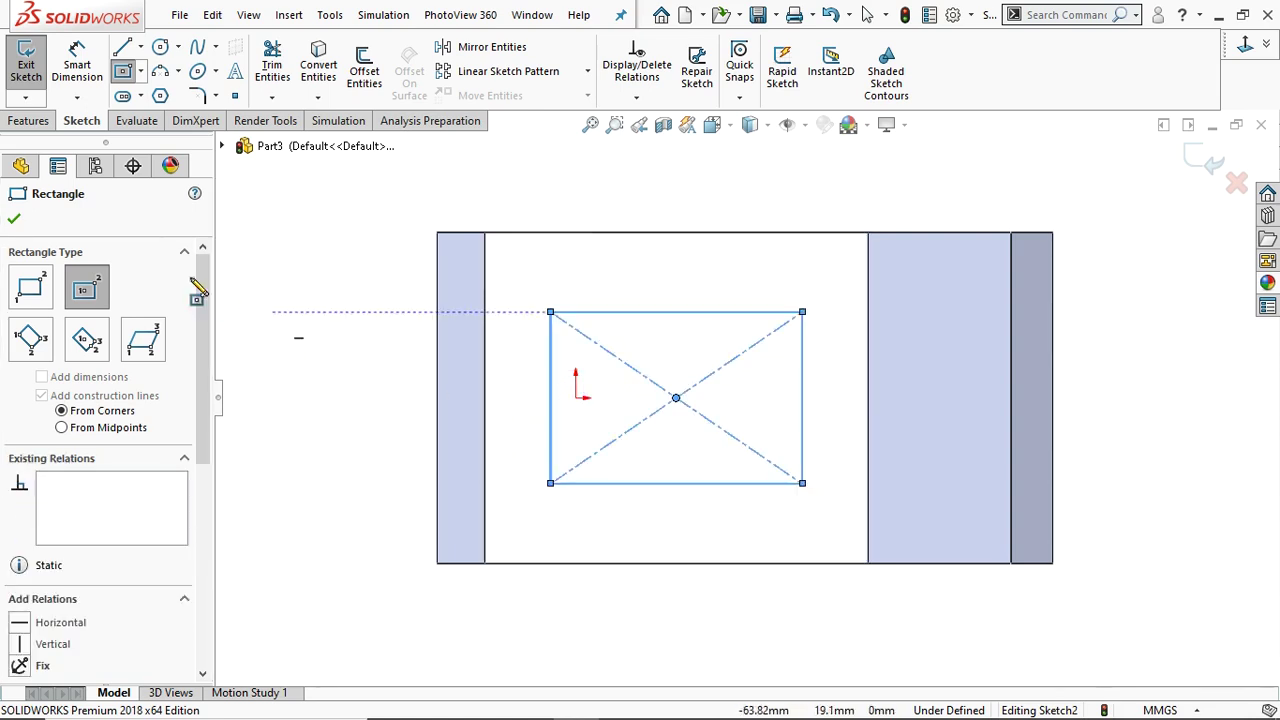
{"action": "left_click", "coordinate": [14, 218]}
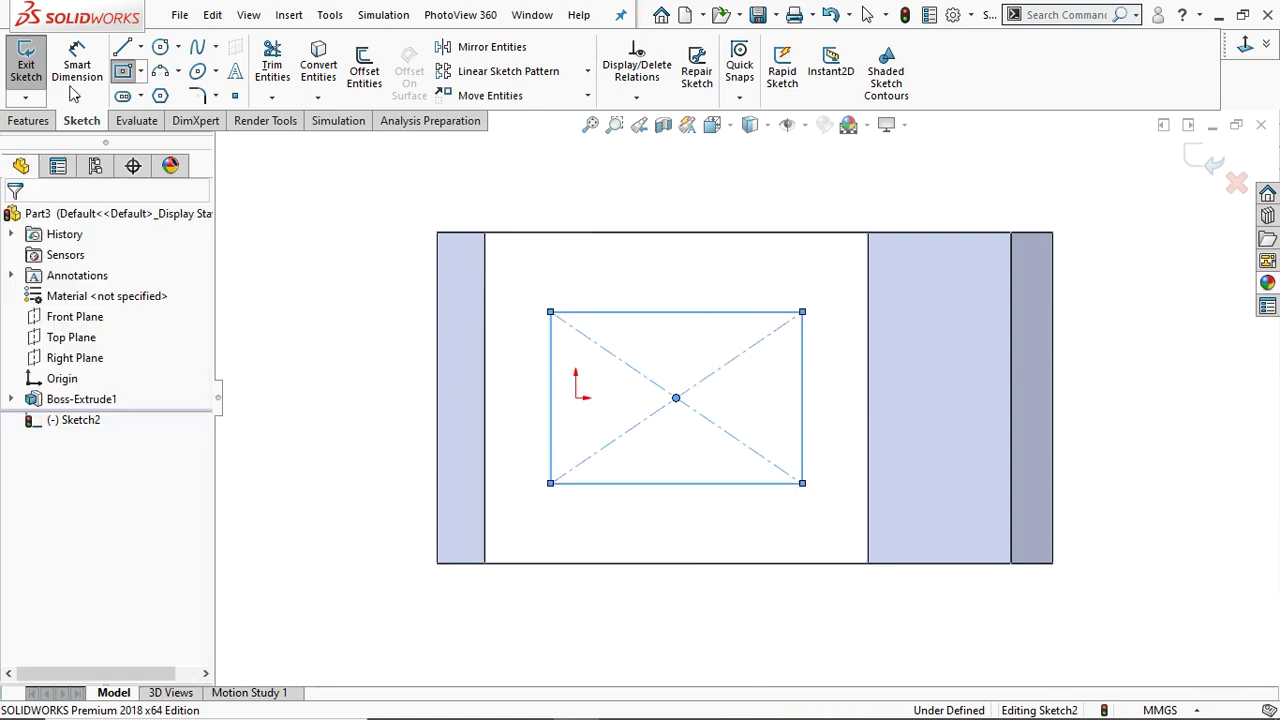
- Dimension the rectangle to 50 mm wide and 40 mm high
{"action": "left_click", "coordinate": [634, 314]}
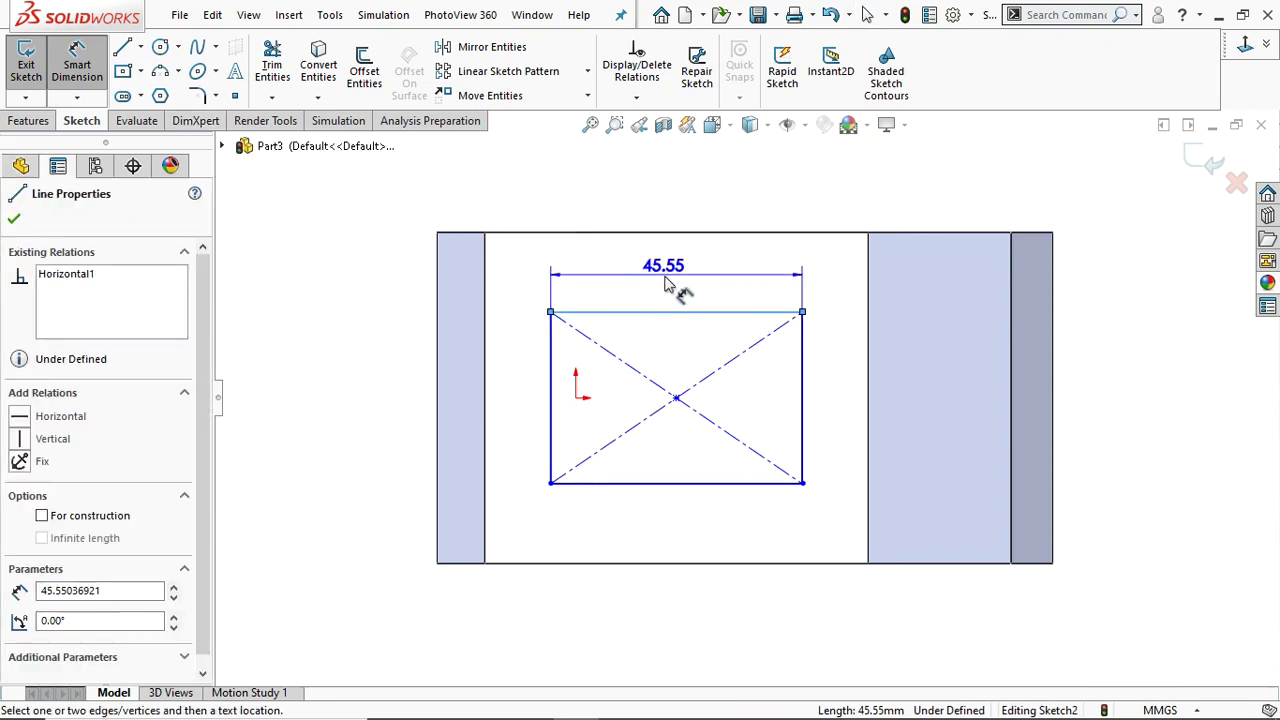
{"action": "left_click", "coordinate": [668, 284]}
{"action": "type", "text": "50"}
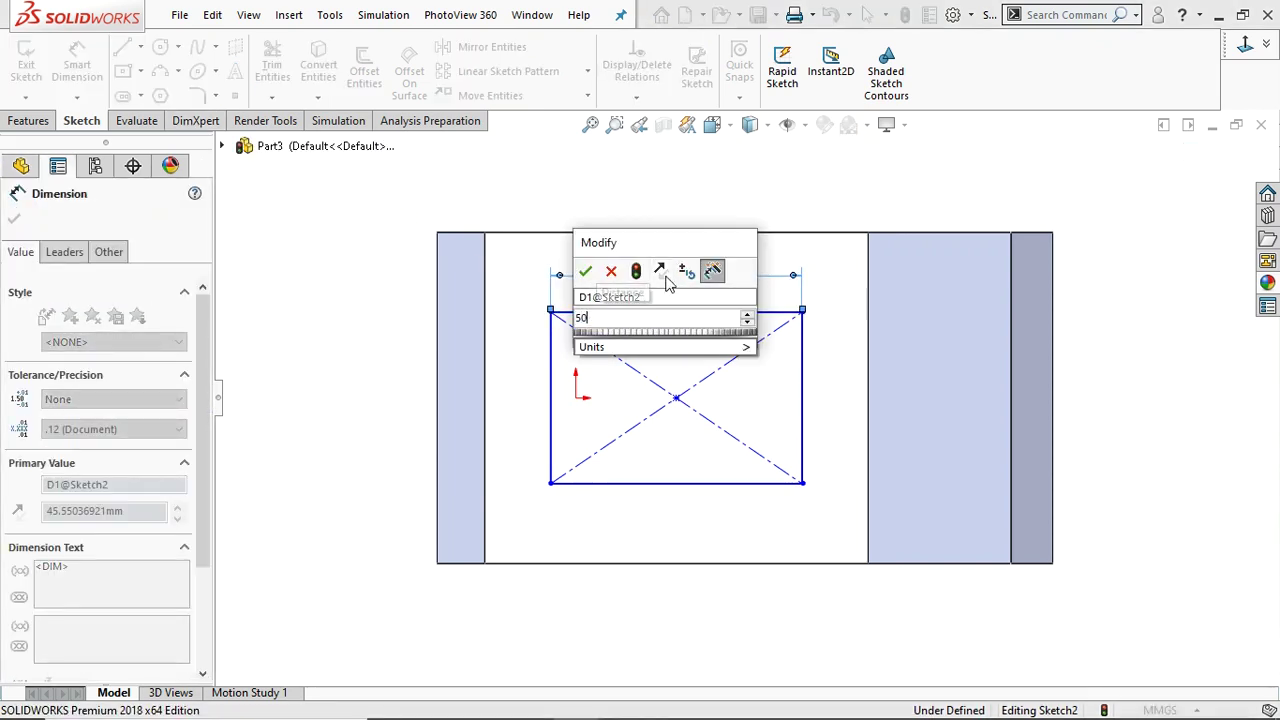
{"action": "key", "text": "Return"}
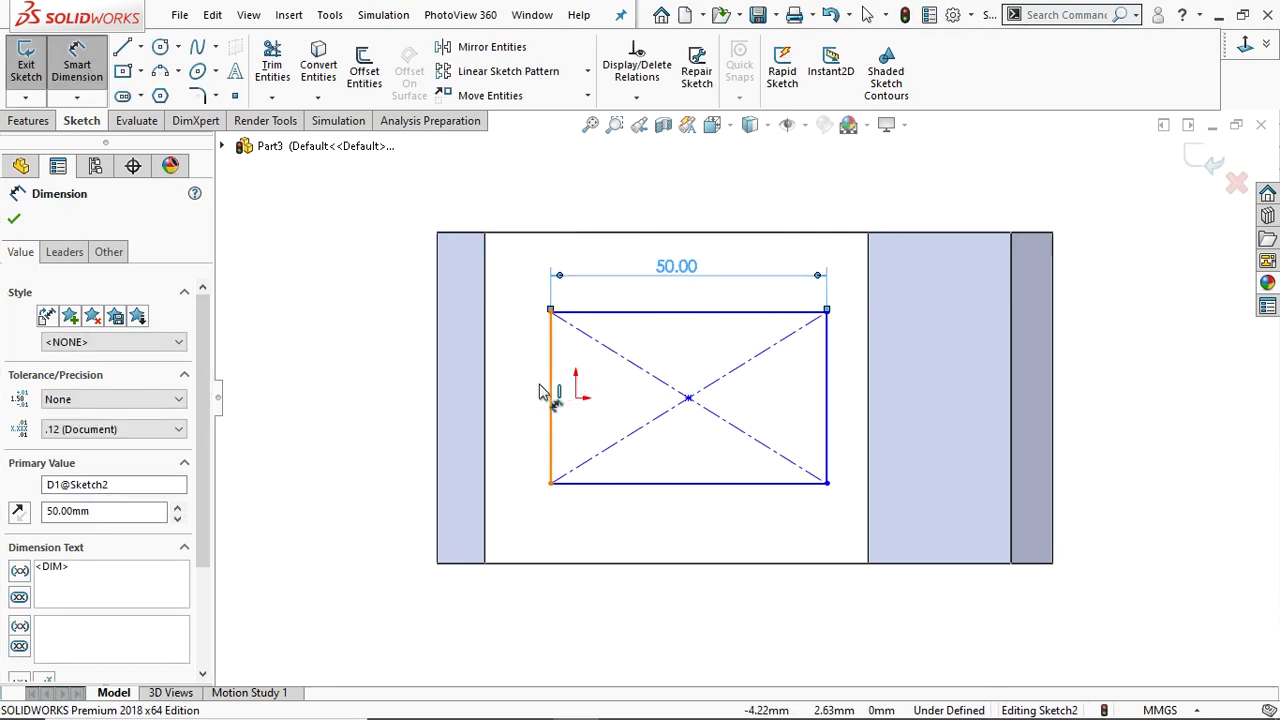
{"action": "left_click", "coordinate": [541, 392]}
{"action": "left_click", "coordinate": [522, 392]}
{"action": "type", "text": "40"}
{"action": "key", "text": "Return"}
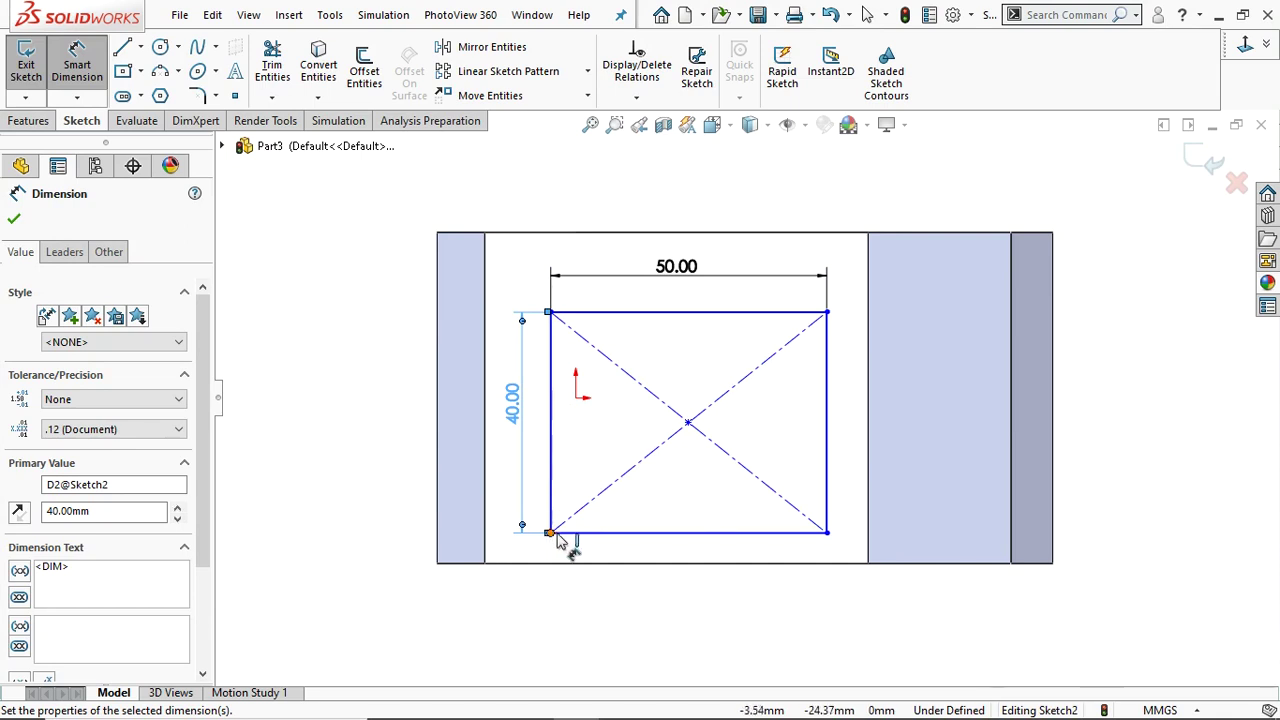
- Place the rectangle 10 mm from the lower edge and 10 mm from the step edge
{"action": "left_click", "coordinate": [565, 533]}
{"action": "left_click", "coordinate": [500, 563]}
{"action": "left_click", "coordinate": [380, 561]}
{"action": "type", "text": "10"}
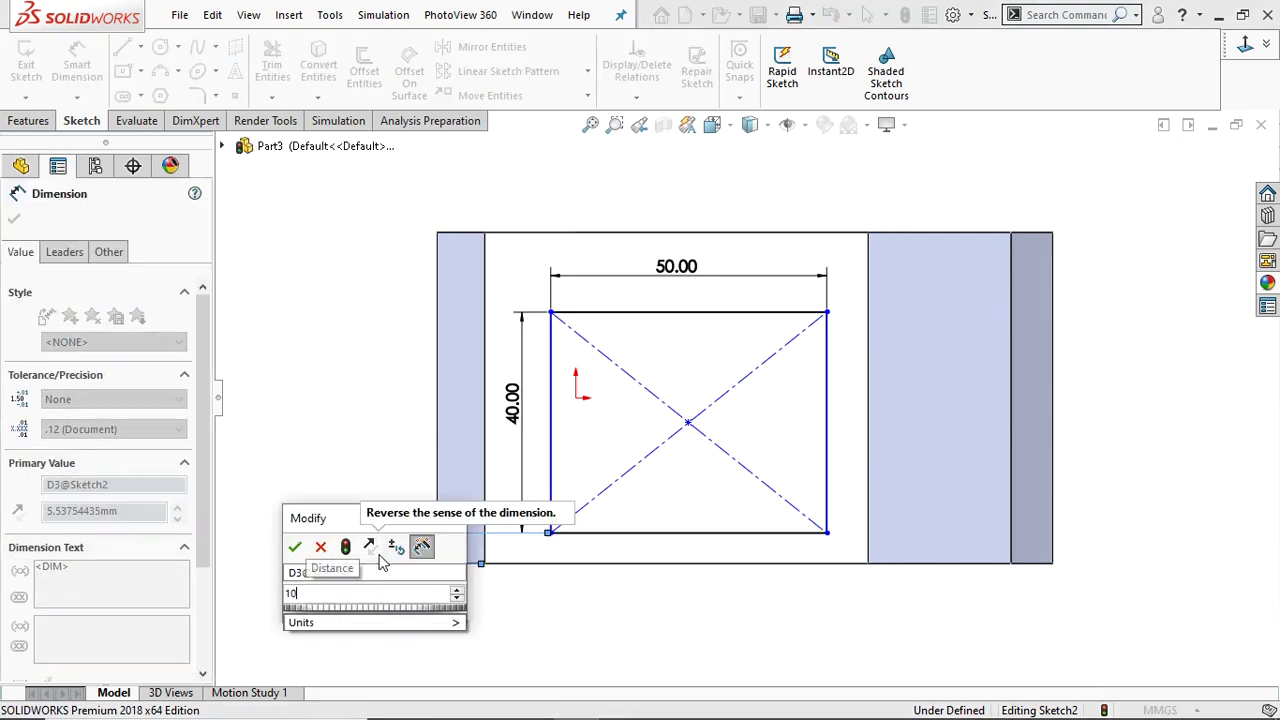
{"action": "key", "text": "Return"}
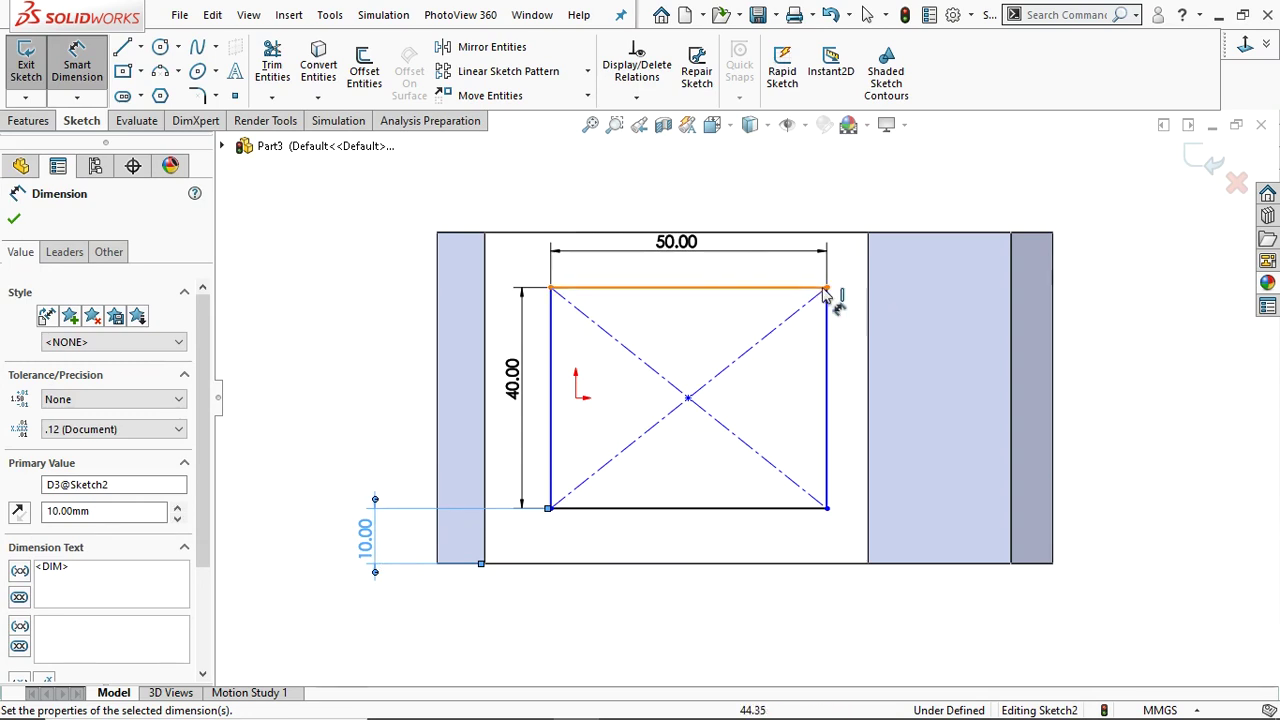
{"action": "left_click", "coordinate": [827, 290]}
{"action": "left_click", "coordinate": [869, 320]}
{"action": "left_click", "coordinate": [847, 202]}
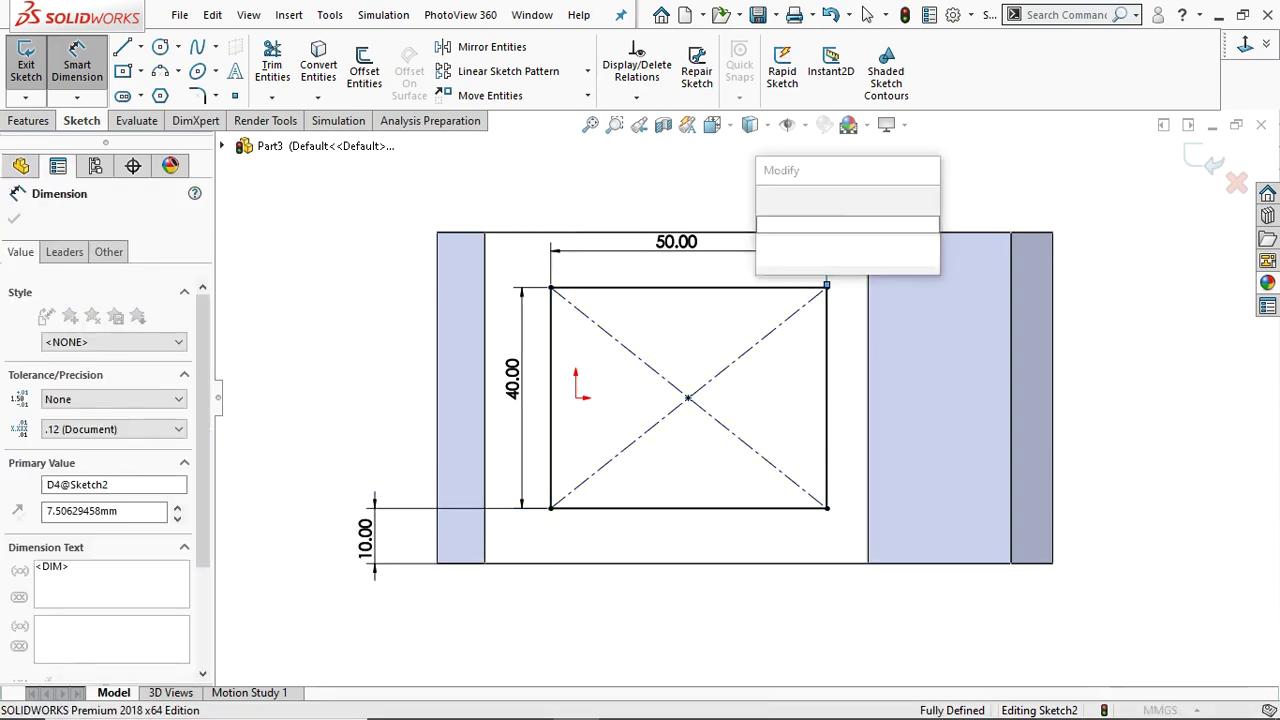
{"action": "type", "text": "10"}
{"action": "key", "text": "Return"}
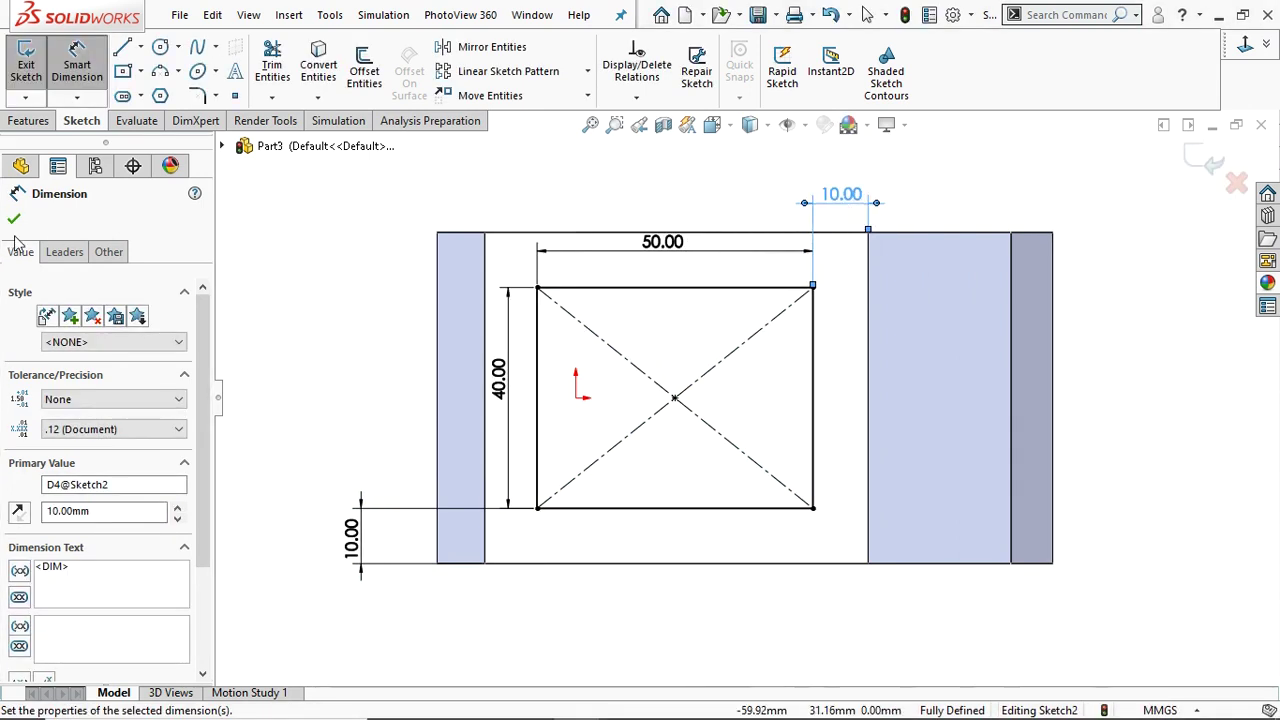
{"action": "left_click", "coordinate": [13, 222]}
{"action": "left_click", "coordinate": [36, 121]}
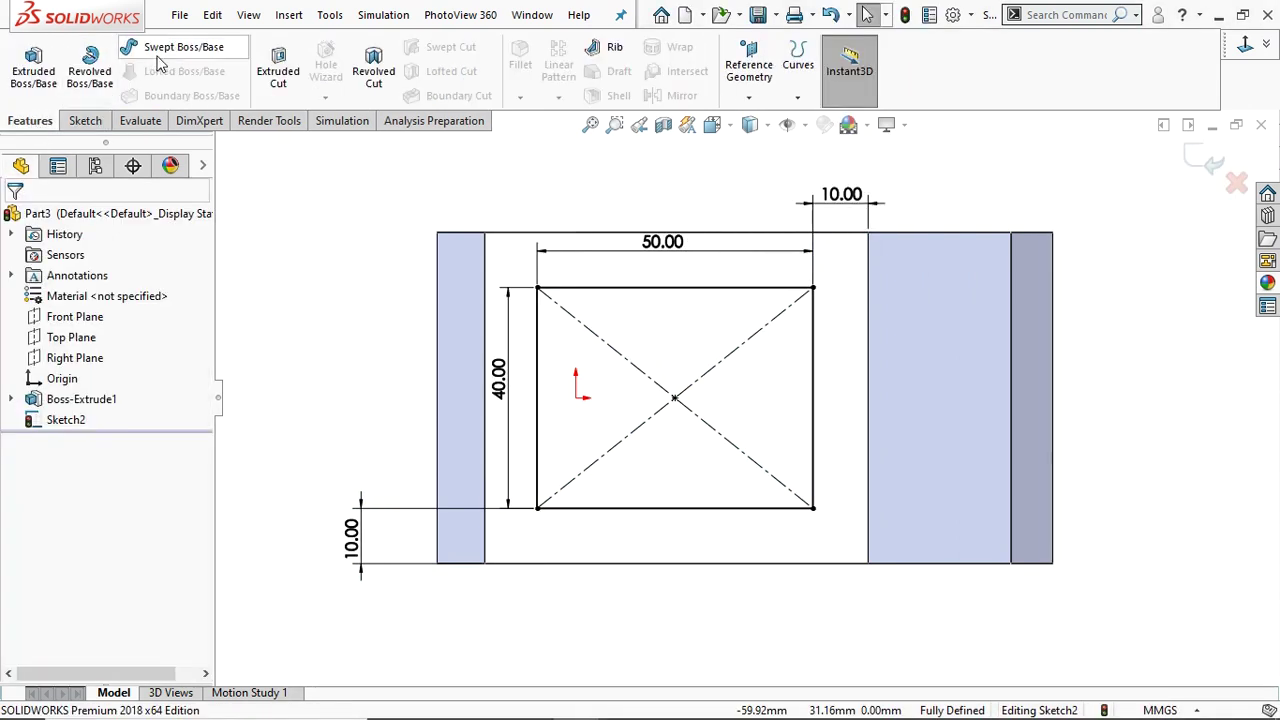
- Cut the rectangle 10 mm Blind into the slope, then orbit to view the pocket
{"action": "left_click", "coordinate": [281, 80]}
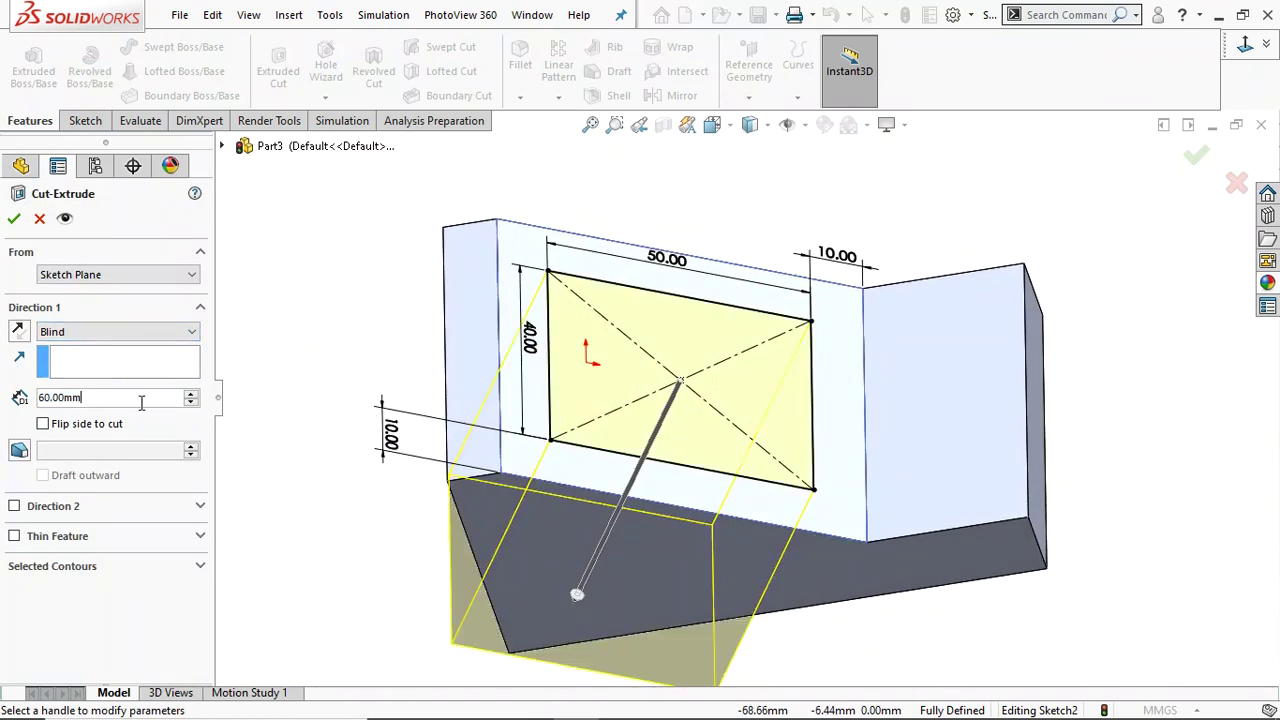
{"action": "type", "text": "10"}
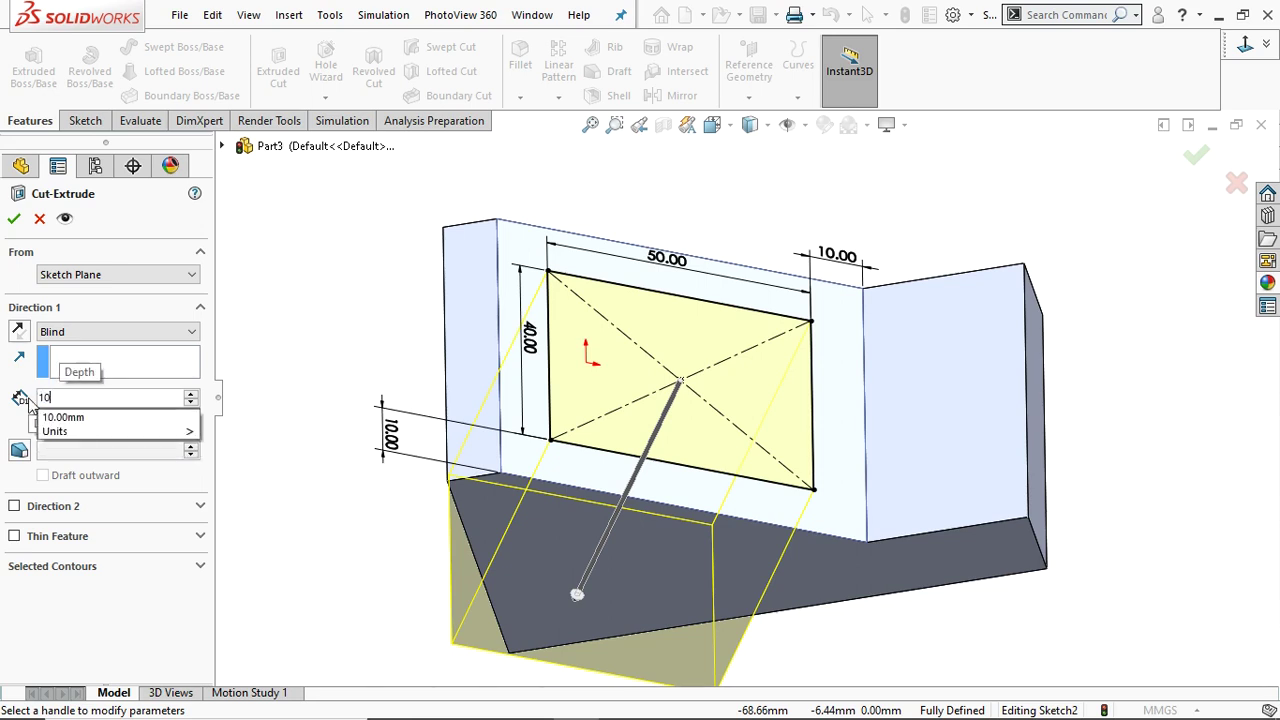
{"action": "key", "text": "Return"}
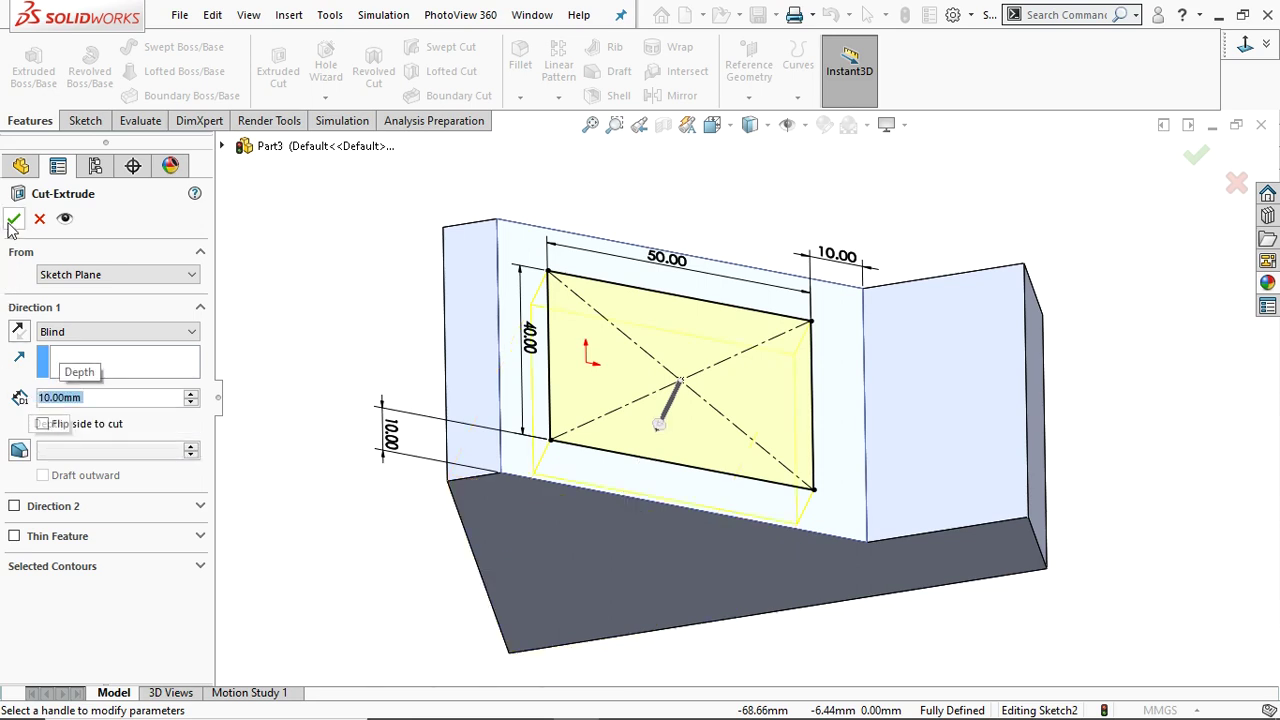
{"action": "left_click", "coordinate": [13, 220]}
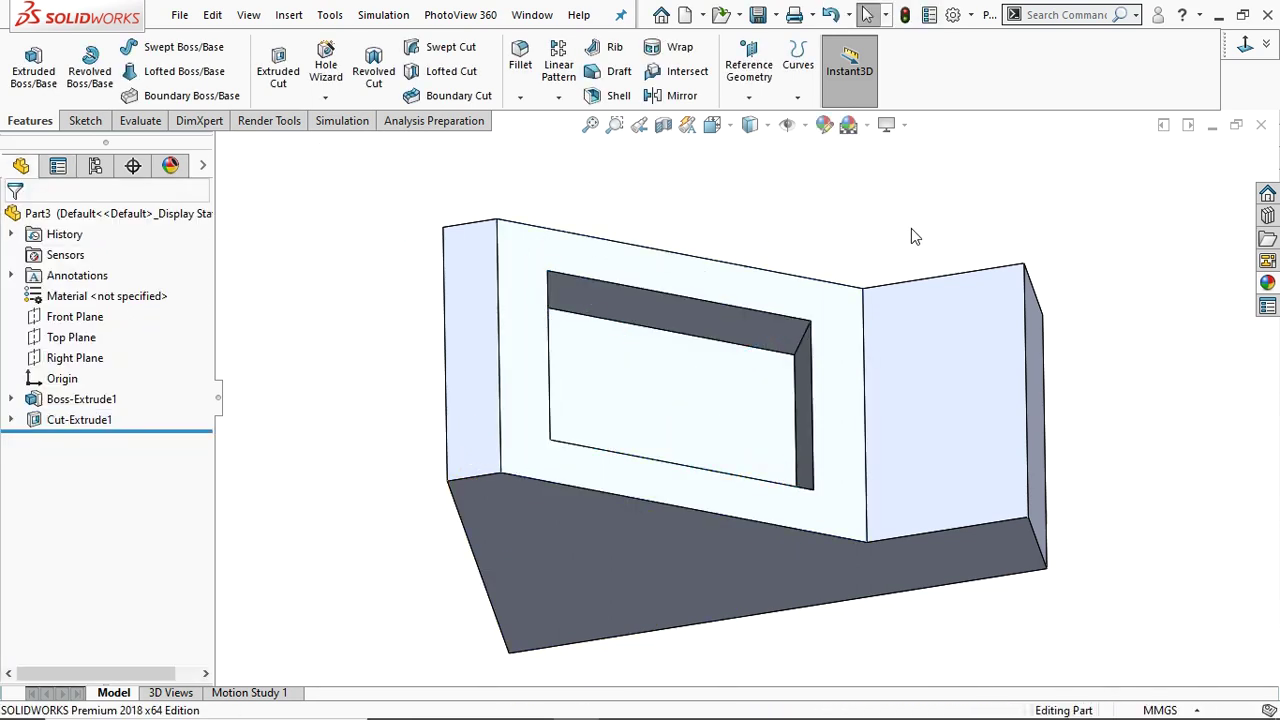
{"action": "middle_click_drag", "start_coordinate": [911, 236], "coordinate": [910, 169]}
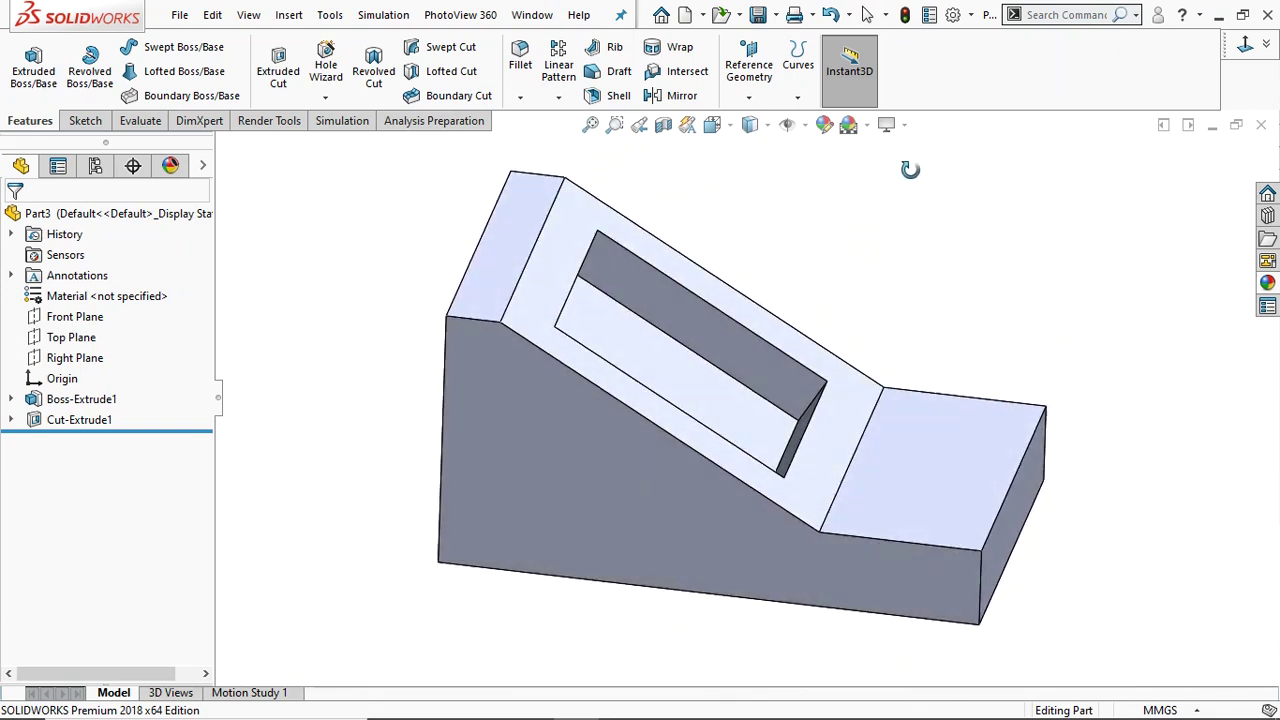
- Start a new sketch on the flat step face, viewed straight on
{"action": "left_click", "coordinate": [914, 438]}
{"action": "left_click", "coordinate": [971, 378]}
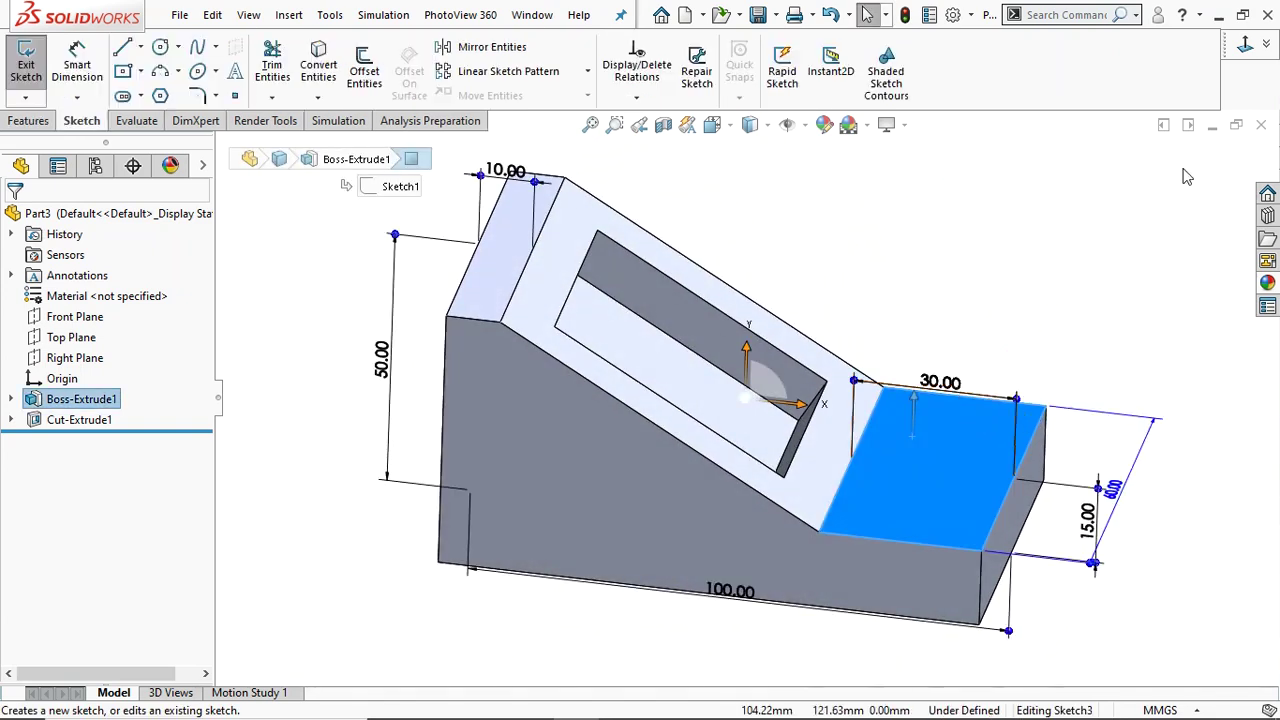
{"action": "left_click", "coordinate": [1245, 44]}
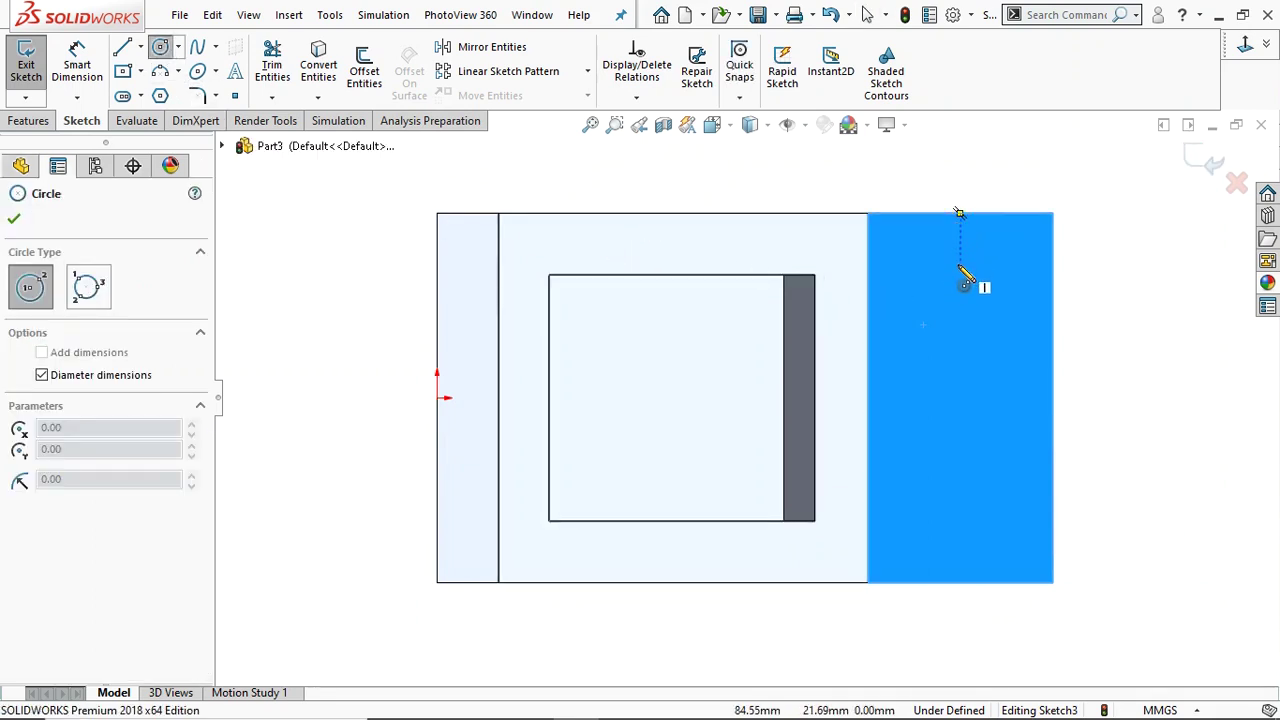
- Draw two circles on the step face, one above the other
{"action": "left_click", "coordinate": [960, 266]}
{"action": "left_click", "coordinate": [966, 303]}
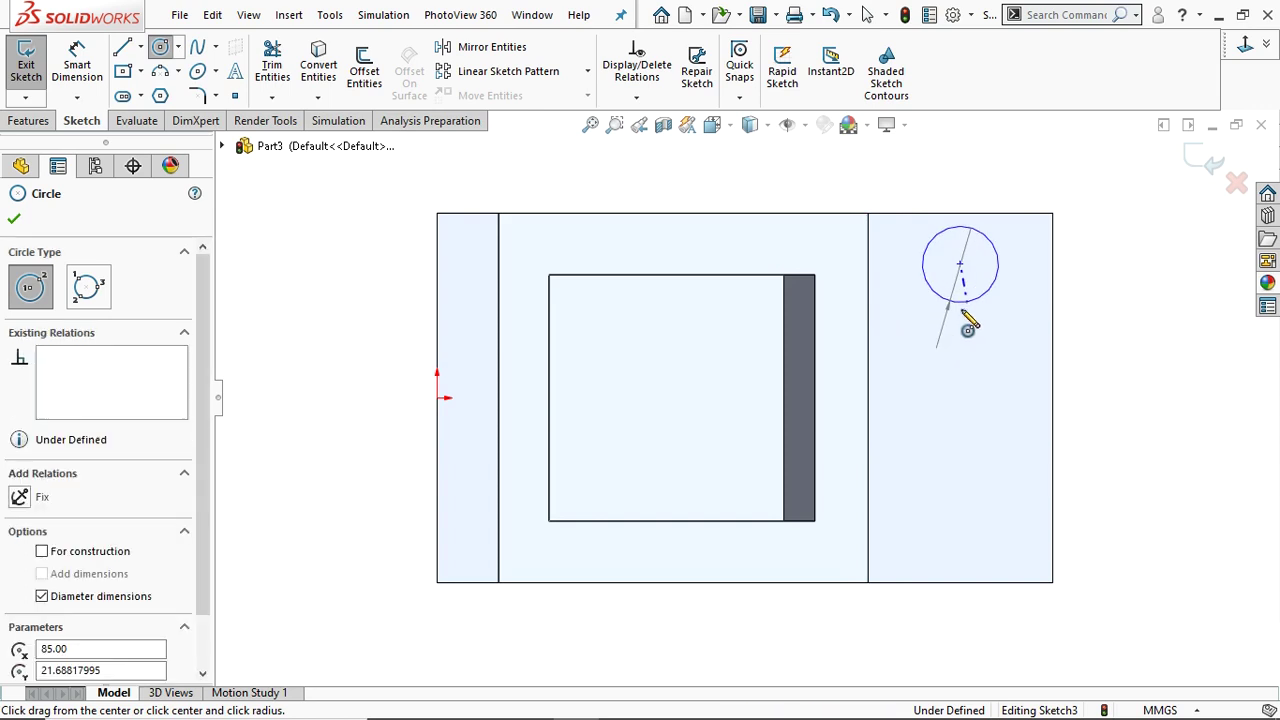
{"action": "left_click", "coordinate": [960, 485]}
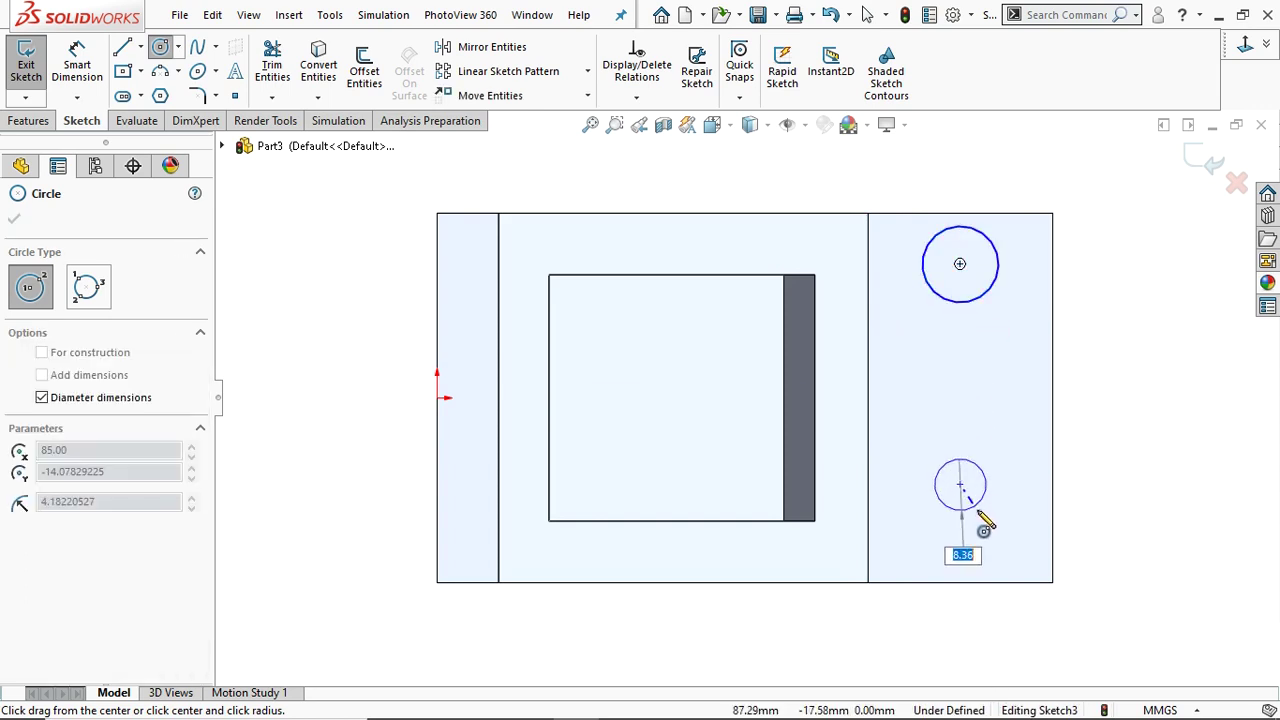
{"action": "left_click", "coordinate": [991, 540]}
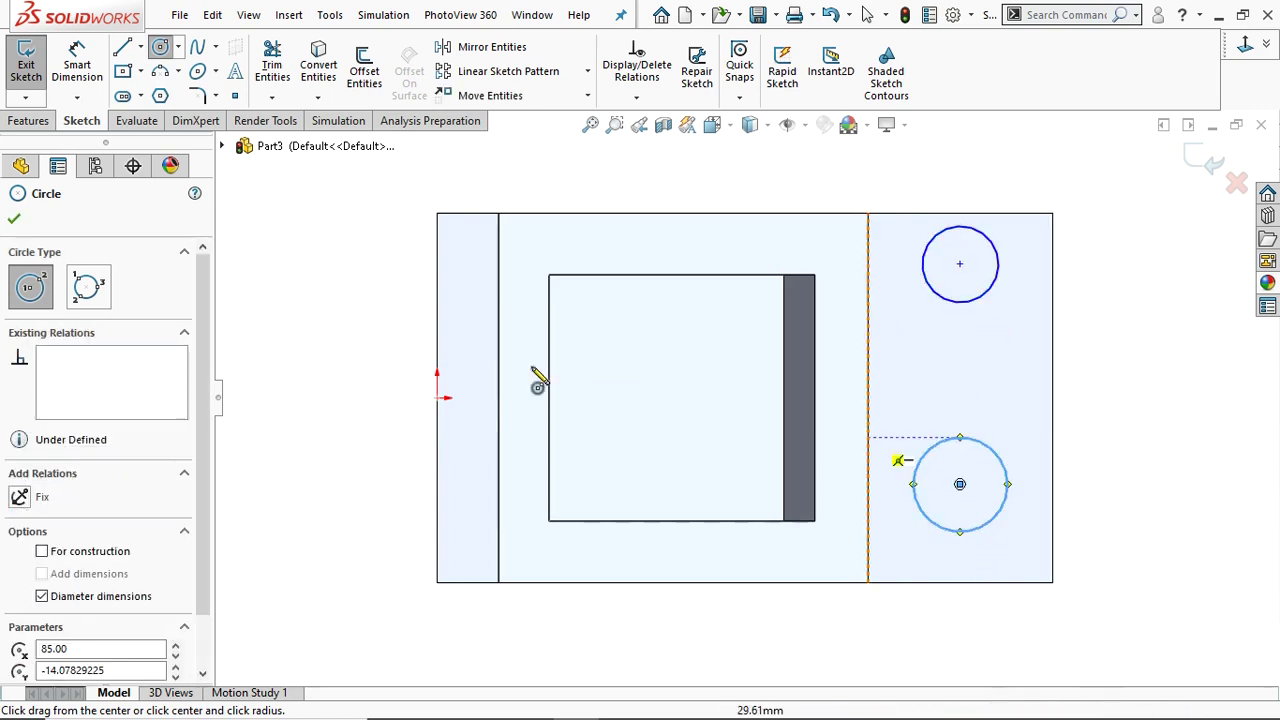
{"action": "left_click", "coordinate": [78, 82]}
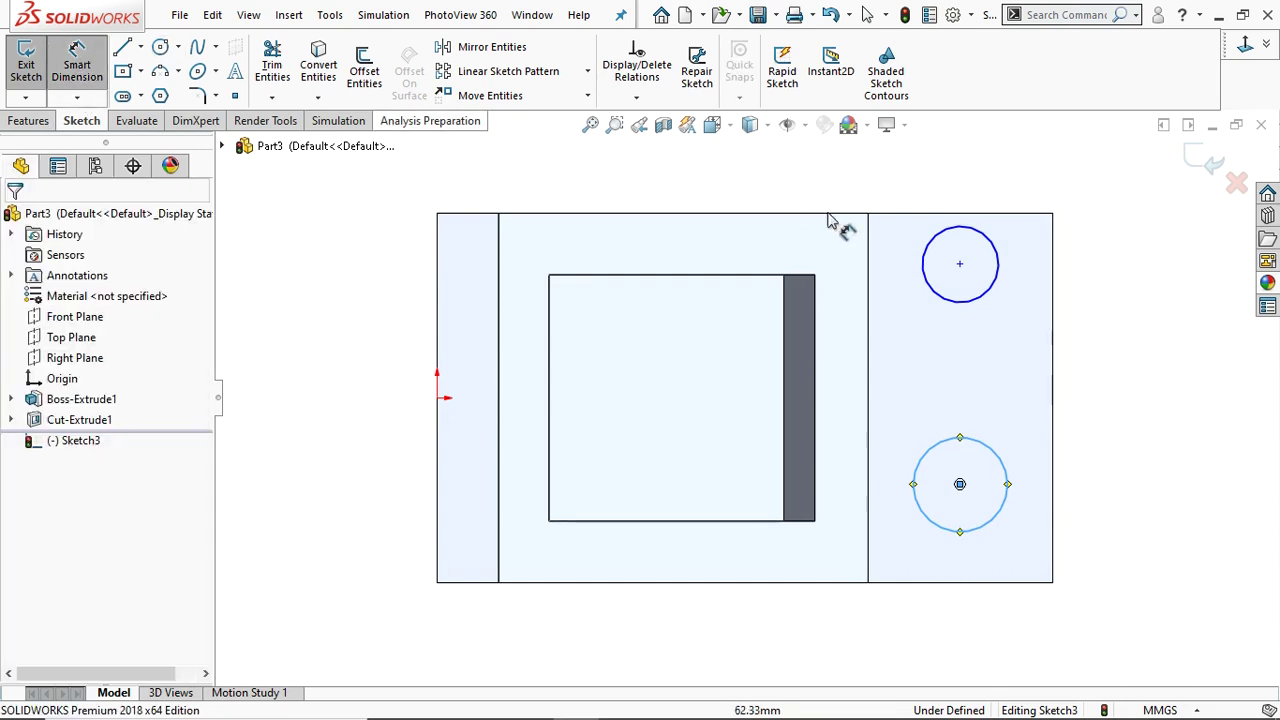
- Space the circle centres 40 mm apart, with the lower one 10 mm from the bottom edge
{"action": "left_click", "coordinate": [959, 265]}
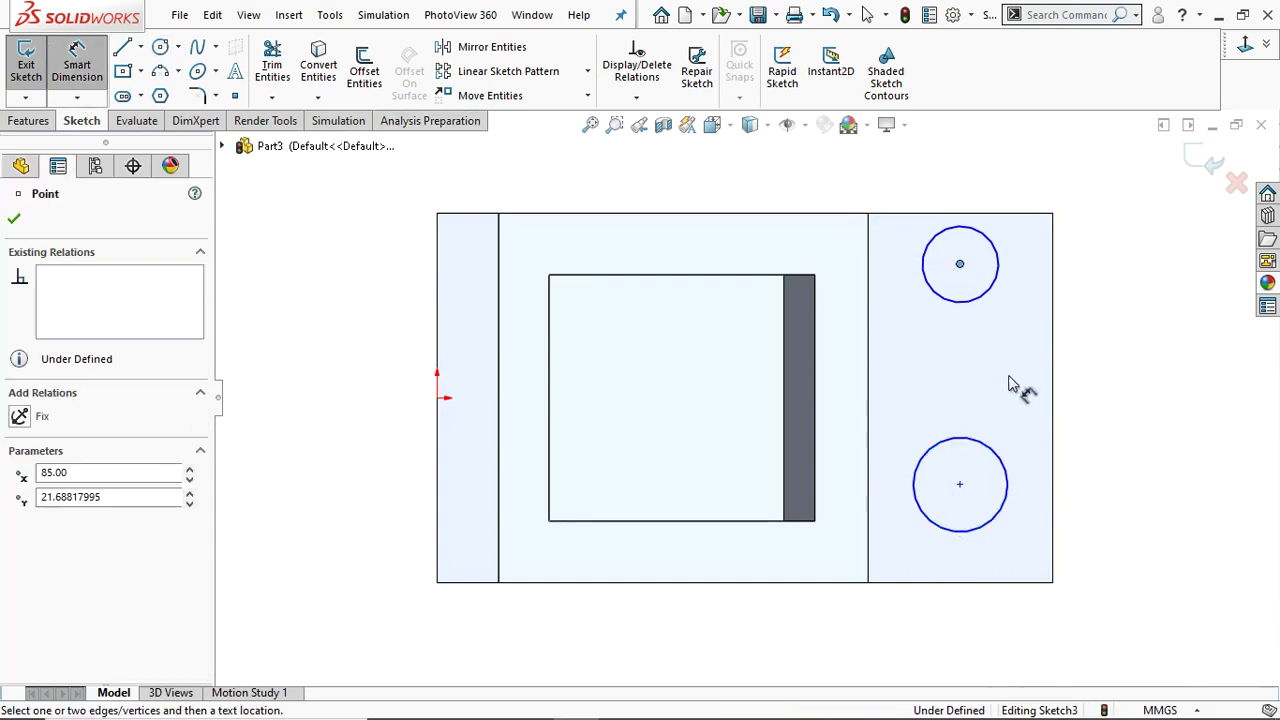
{"action": "left_click", "coordinate": [960, 485]}
{"action": "left_click", "coordinate": [1117, 378]}
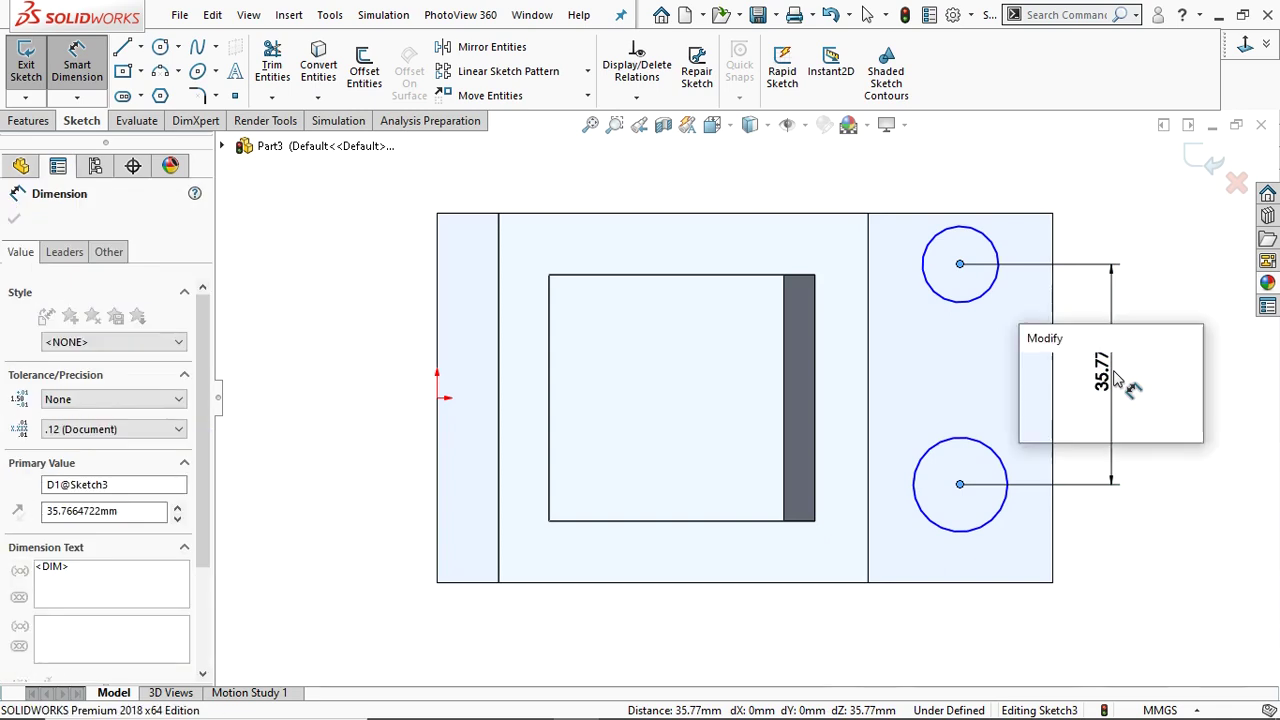
{"action": "type", "text": "40"}
{"action": "key", "text": "Return"}
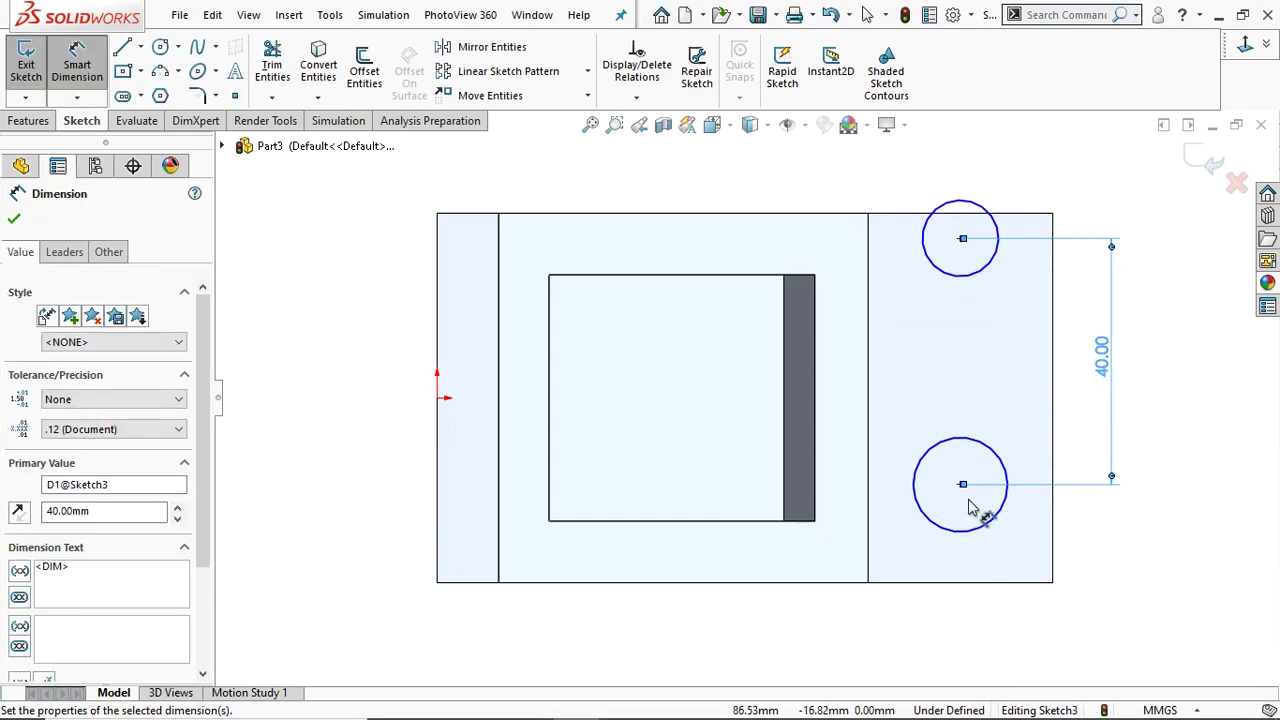
{"action": "left_click", "coordinate": [972, 584]}
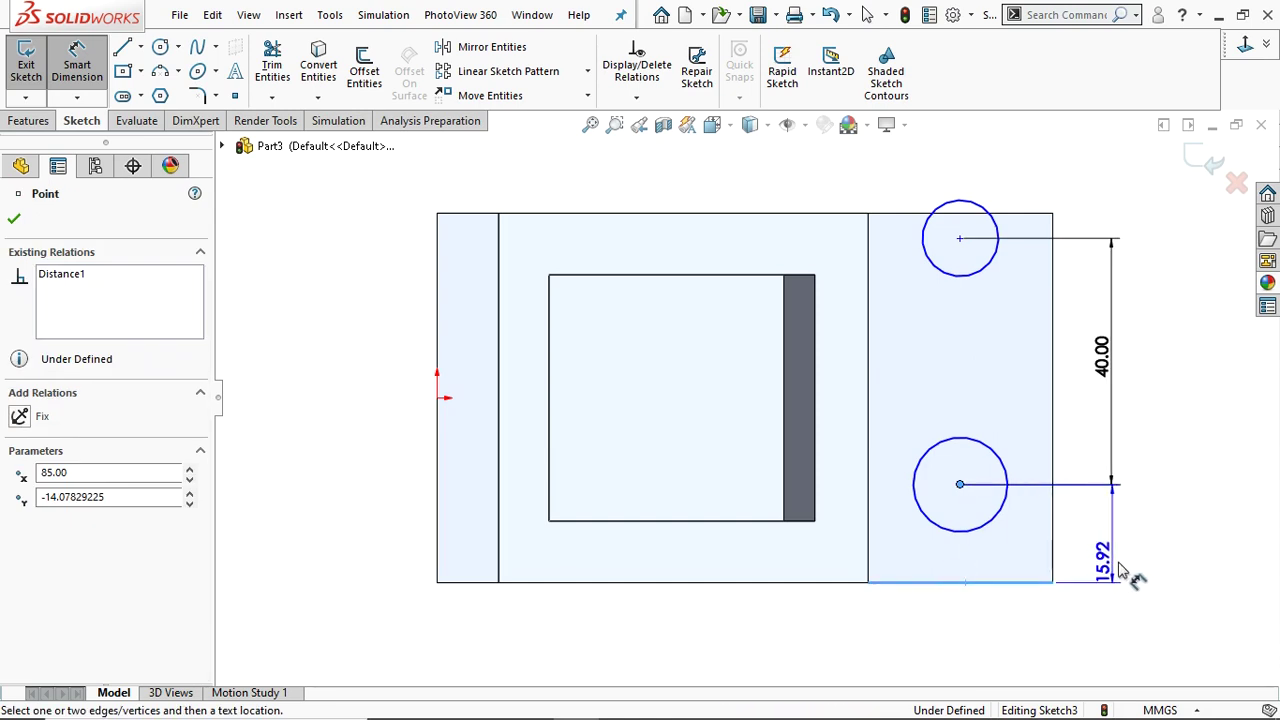
{"action": "left_click", "coordinate": [1127, 567]}
{"action": "type", "text": "10"}
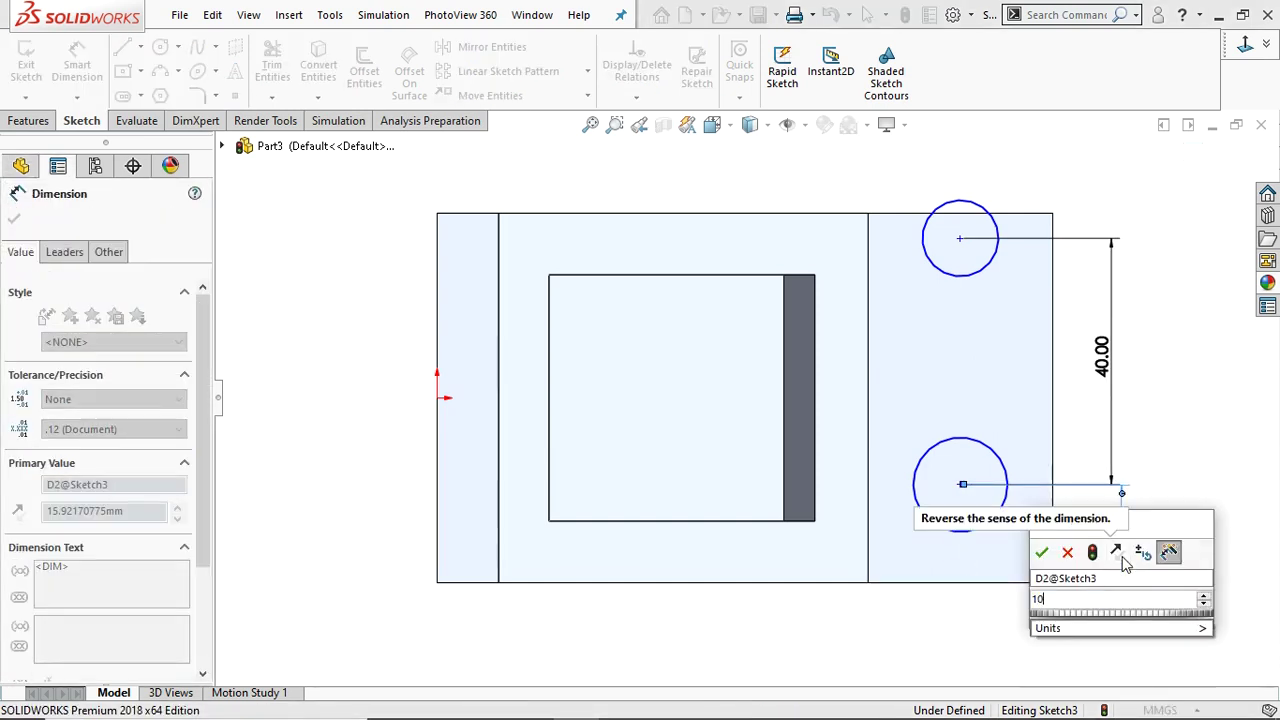
{"action": "key", "text": "Return"}
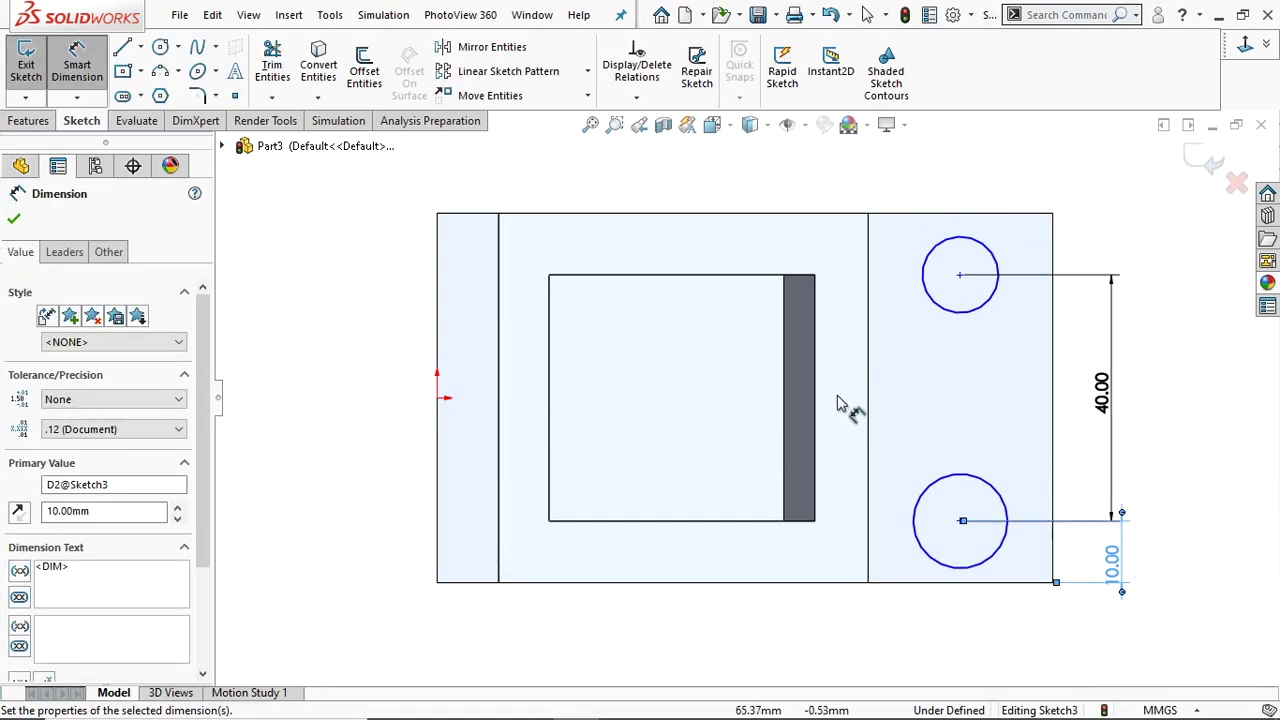
{"action": "left_click", "coordinate": [12, 222]}
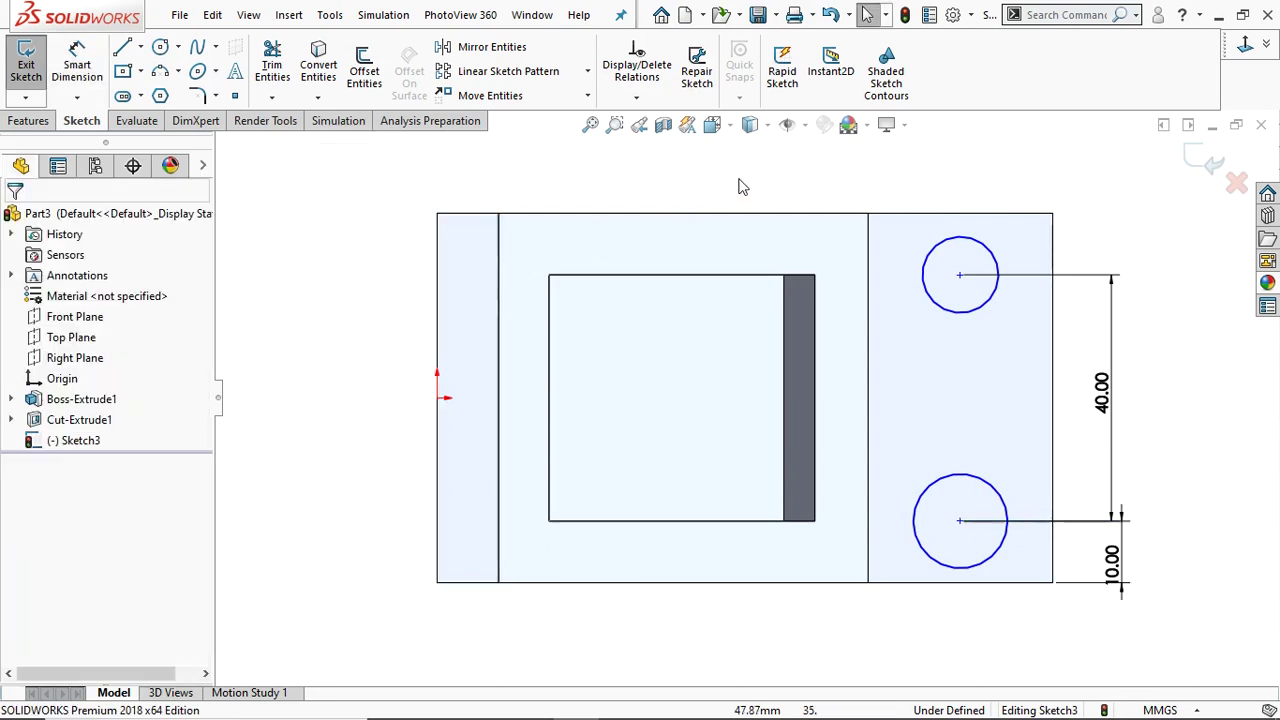
- Set the top circle's diameter to 10 mm
{"action": "left_click", "coordinate": [940, 250]}
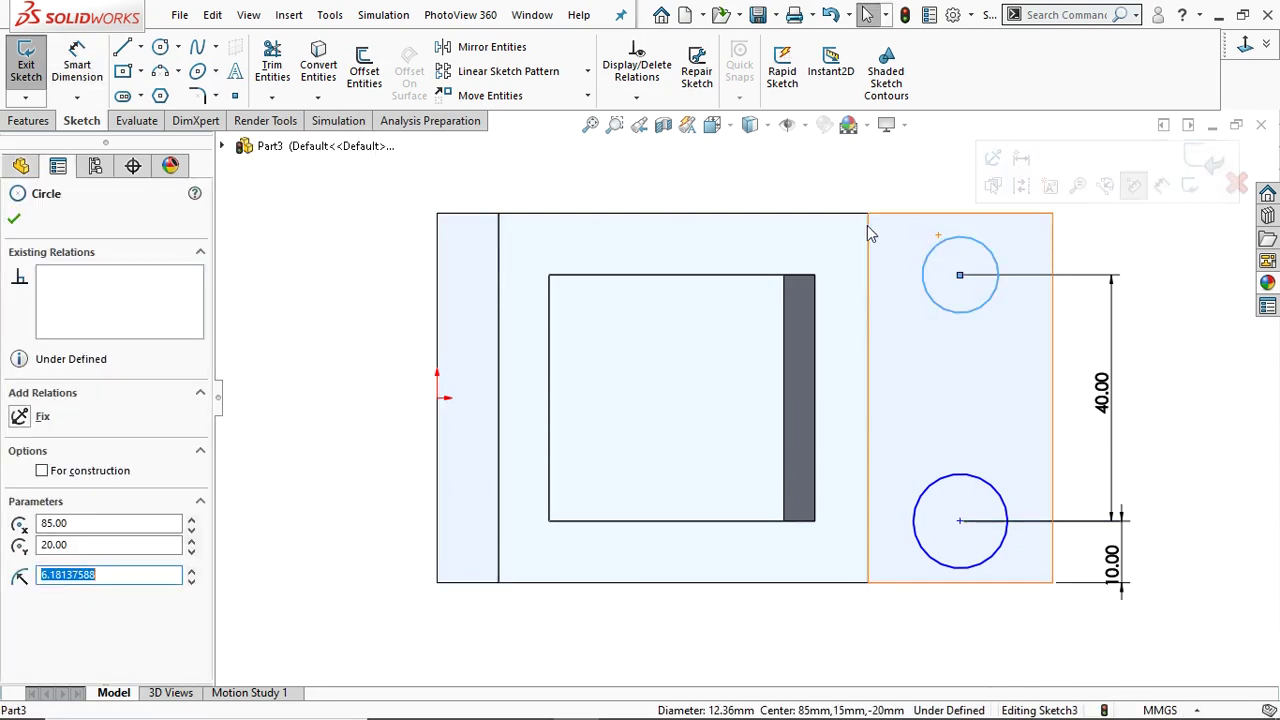
{"action": "left_click", "coordinate": [13, 220]}
{"action": "left_click", "coordinate": [77, 62]}
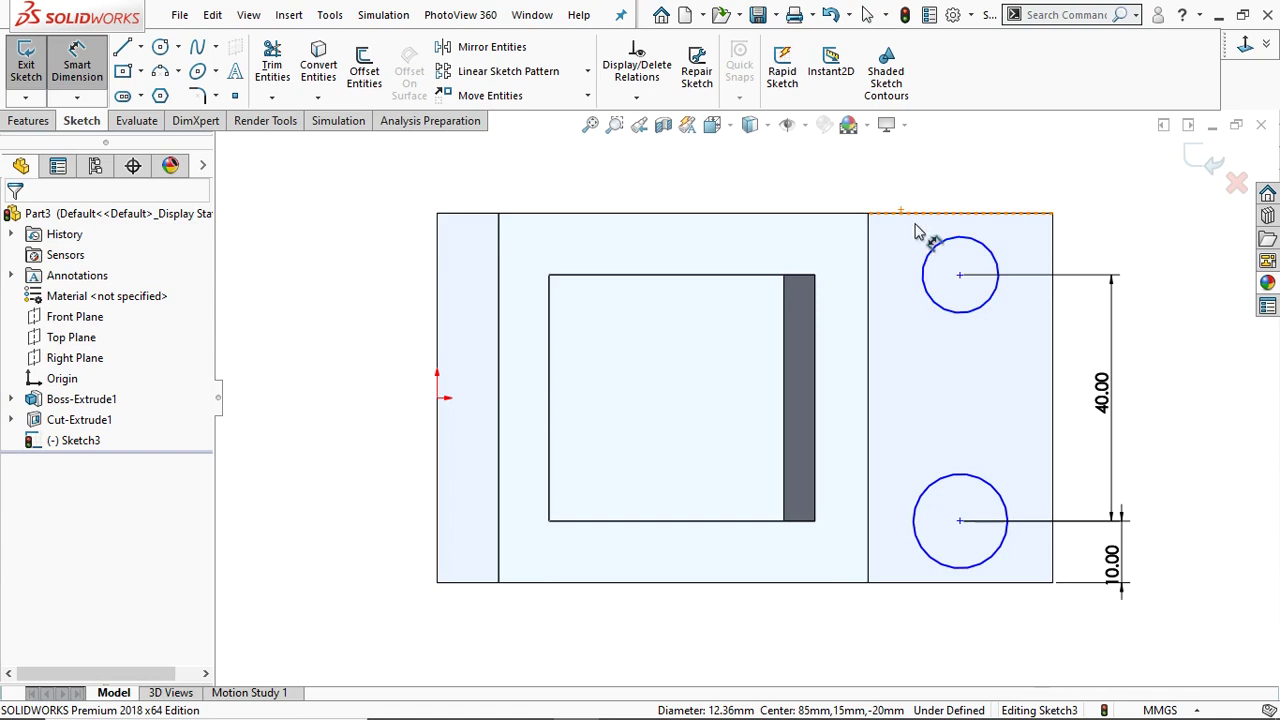
{"action": "left_click", "coordinate": [940, 250]}
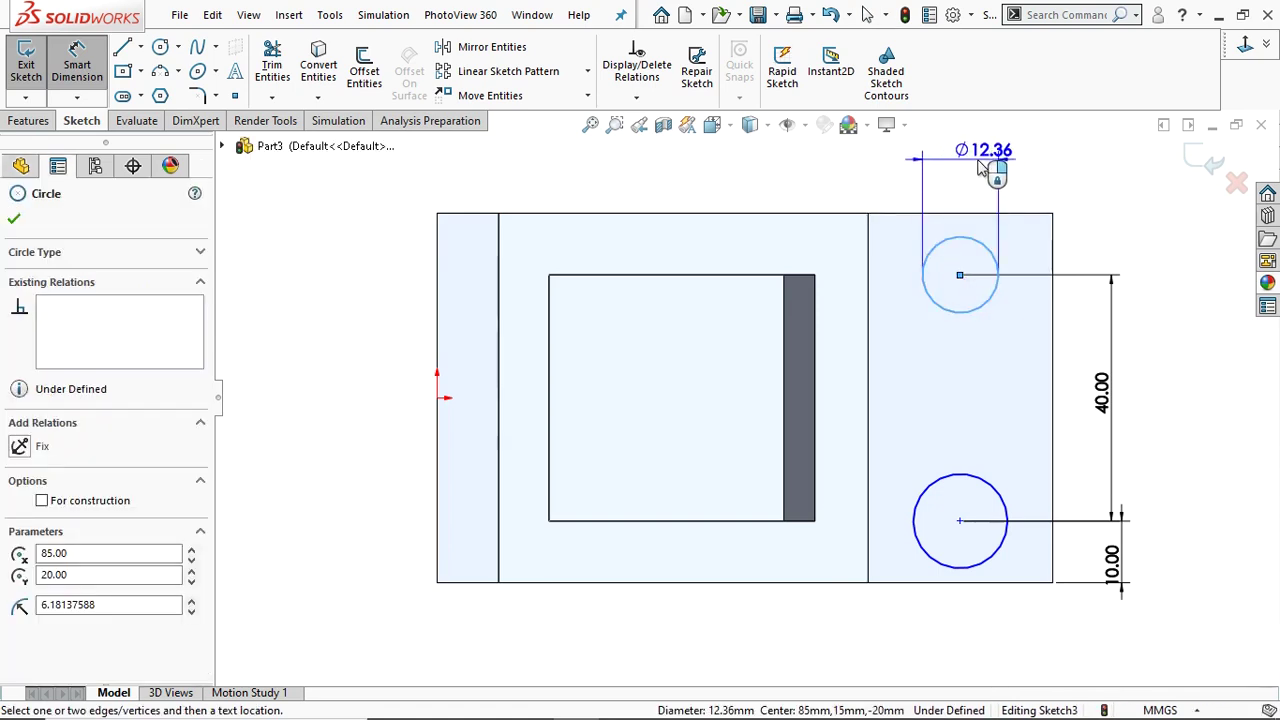
{"action": "left_click", "coordinate": [962, 172]}
{"action": "type", "text": "10"}
{"action": "key", "text": "Return"}
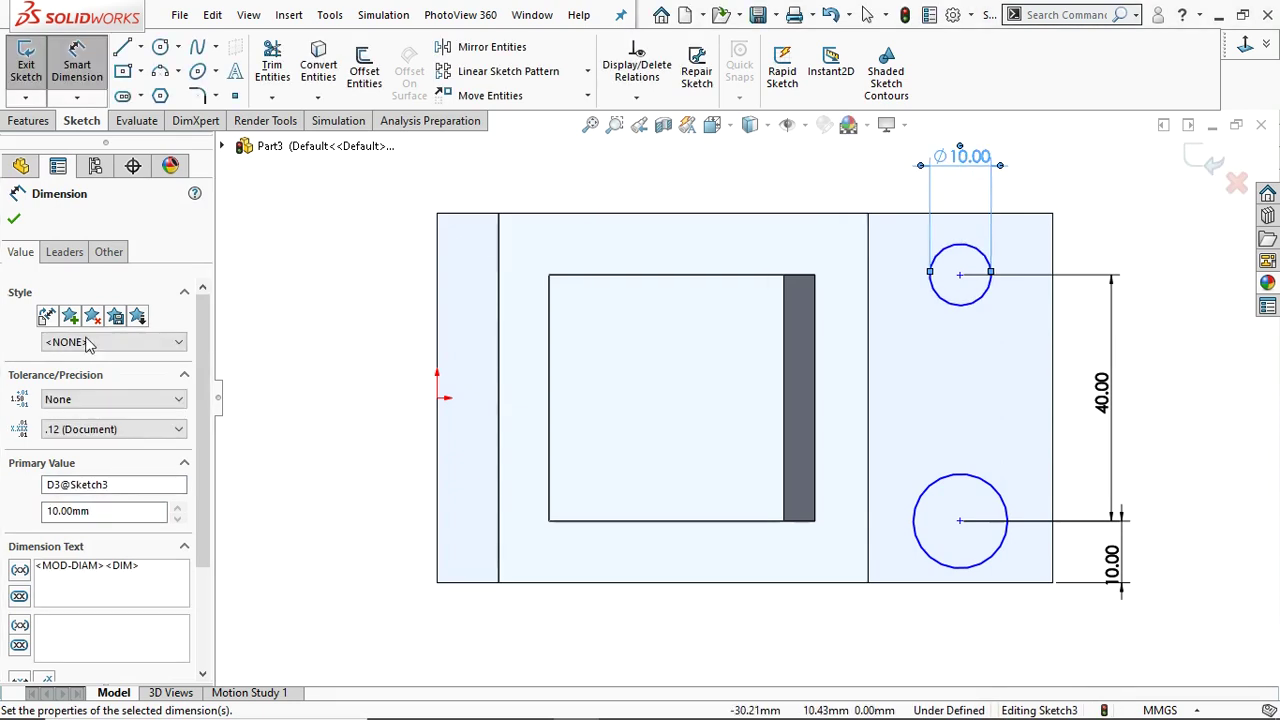
{"action": "key", "text": "Escape"}
{"action": "key", "text": "Escape"}
- Make both circles equal in size with an Equal relation
{"action": "left_click", "coordinate": [953, 302]}
{"action": "left_click", "coordinate": [966, 491], "text": "ctrl"}
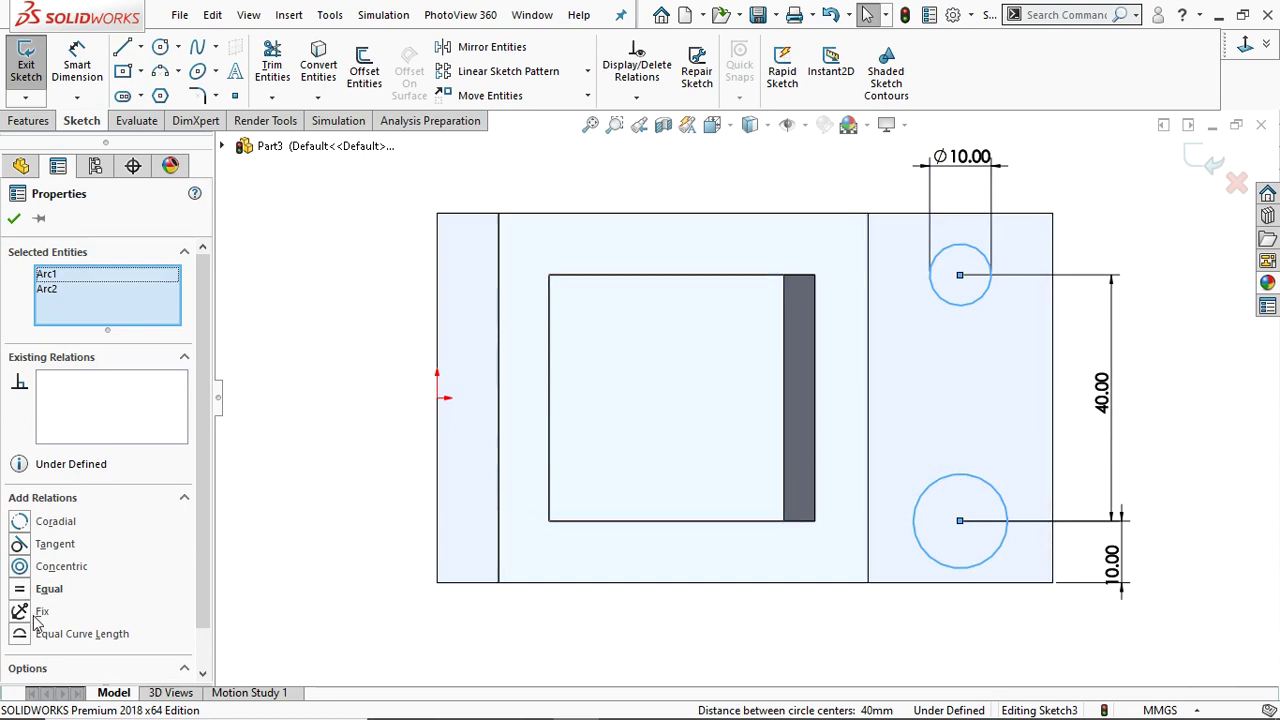
{"action": "left_click", "coordinate": [31, 594]}
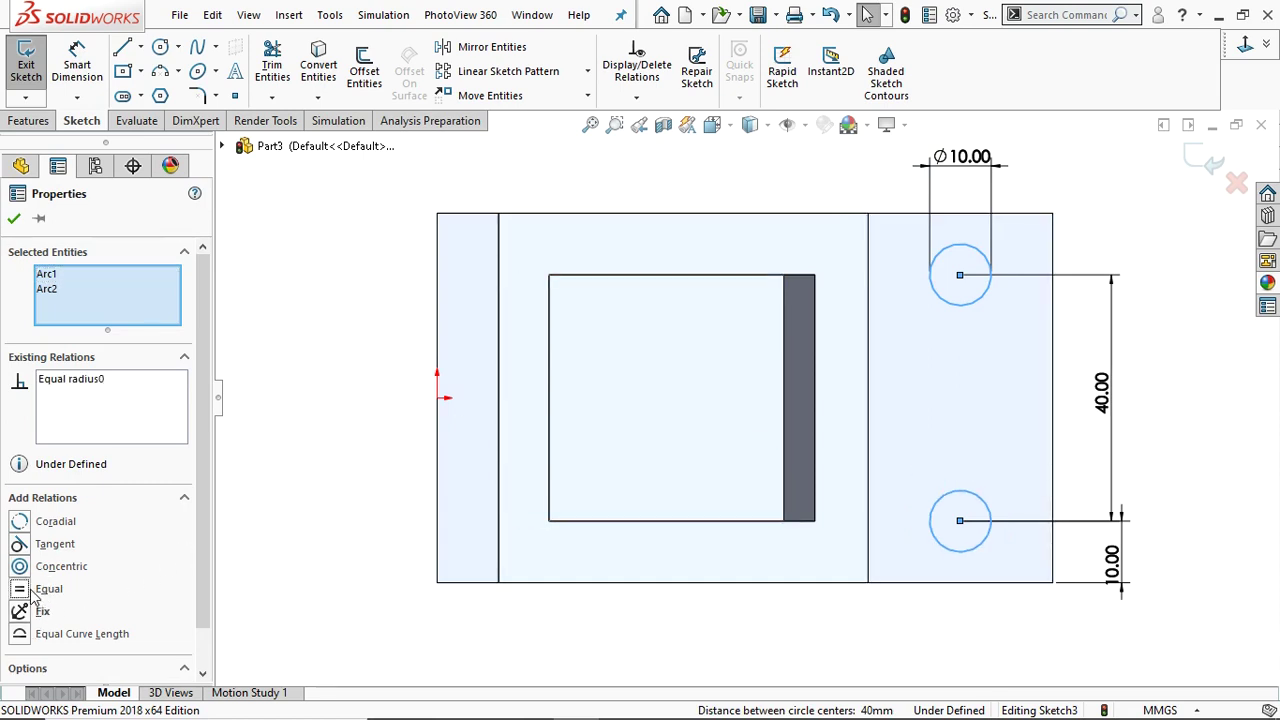
{"action": "left_click", "coordinate": [13, 220]}
{"action": "left_click", "coordinate": [33, 122]}
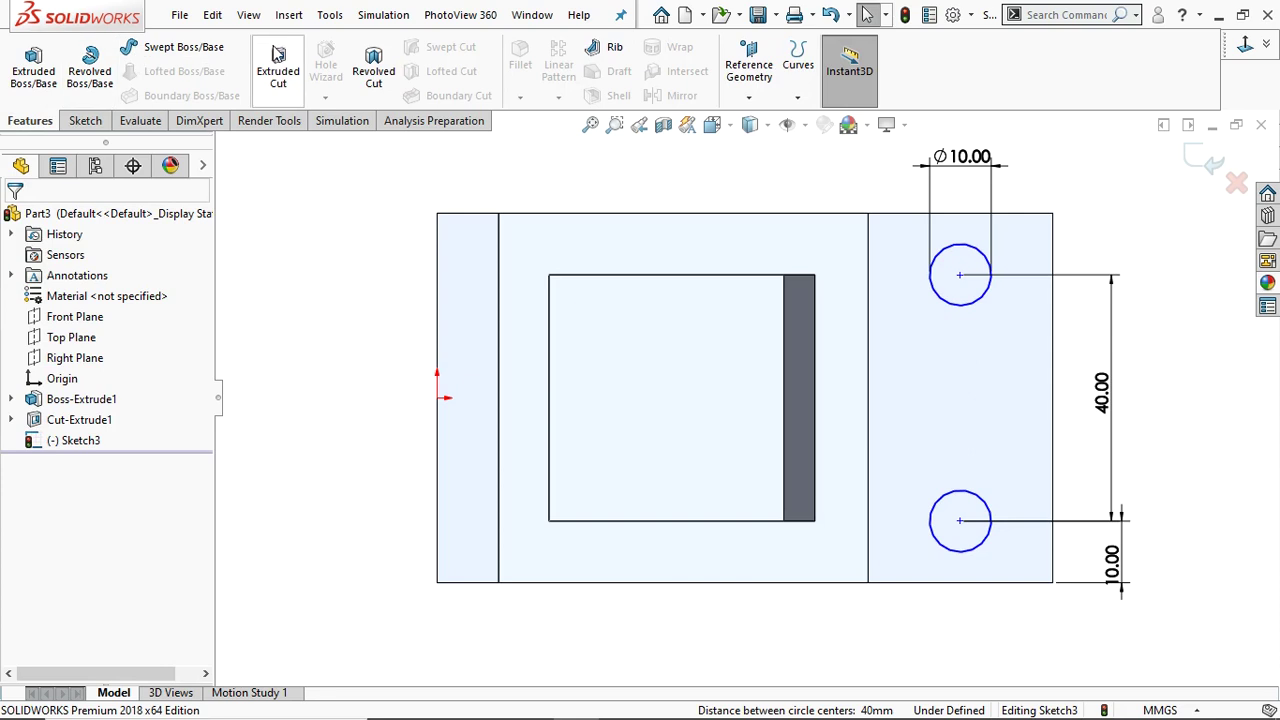
- Cut both Ø10 circles Through All to make two holes, then orbit to inspect
{"action": "left_click", "coordinate": [278, 75]}
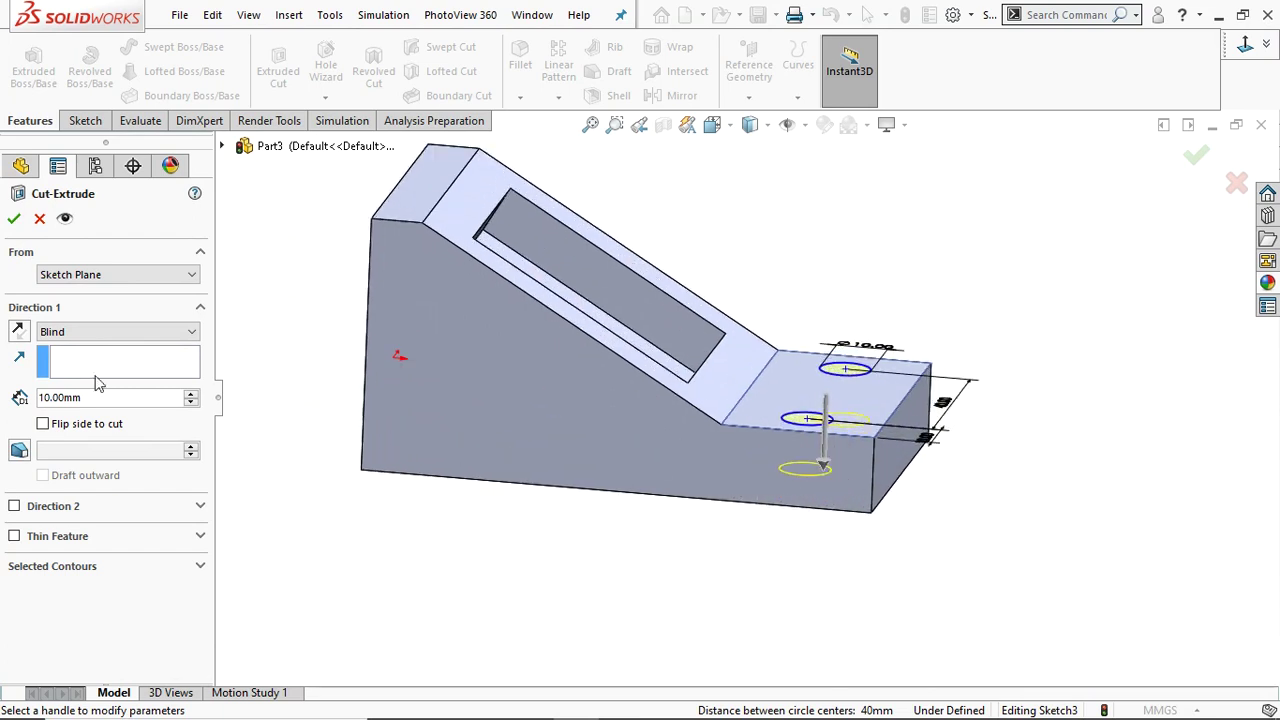
{"action": "left_click", "coordinate": [82, 338]}
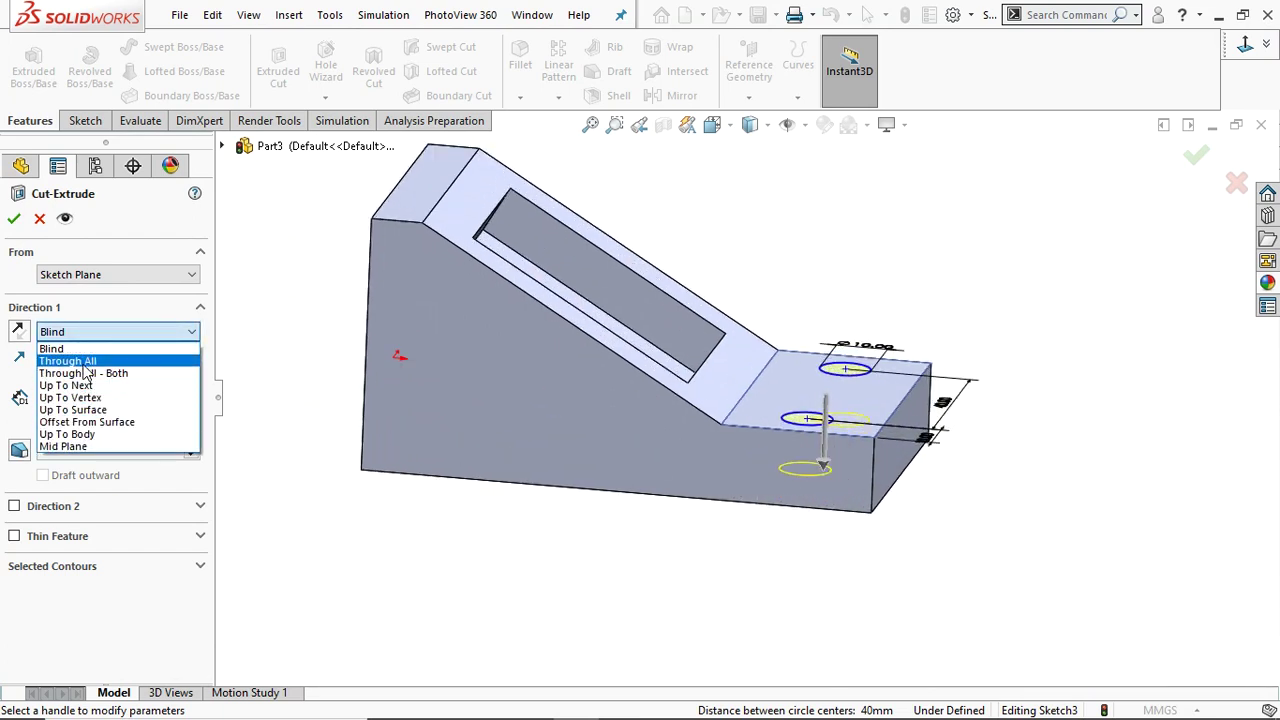
{"action": "left_click", "coordinate": [83, 362]}
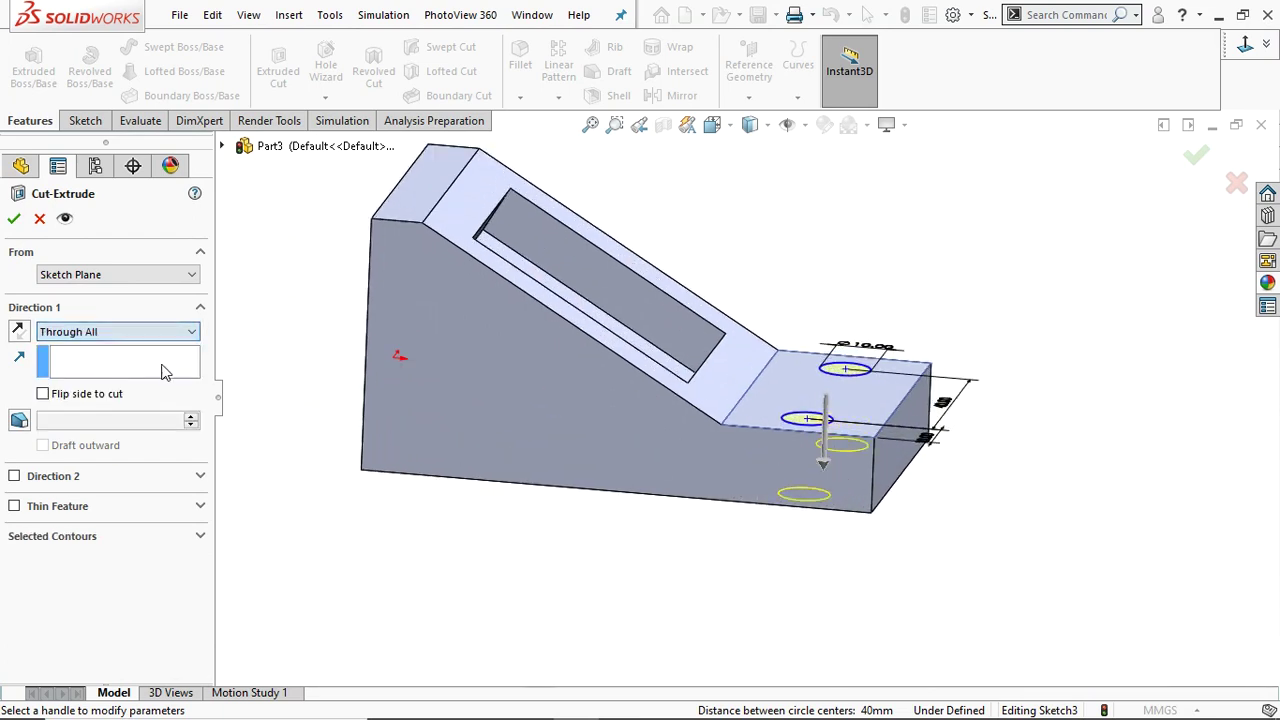
{"action": "left_click", "coordinate": [12, 220]}
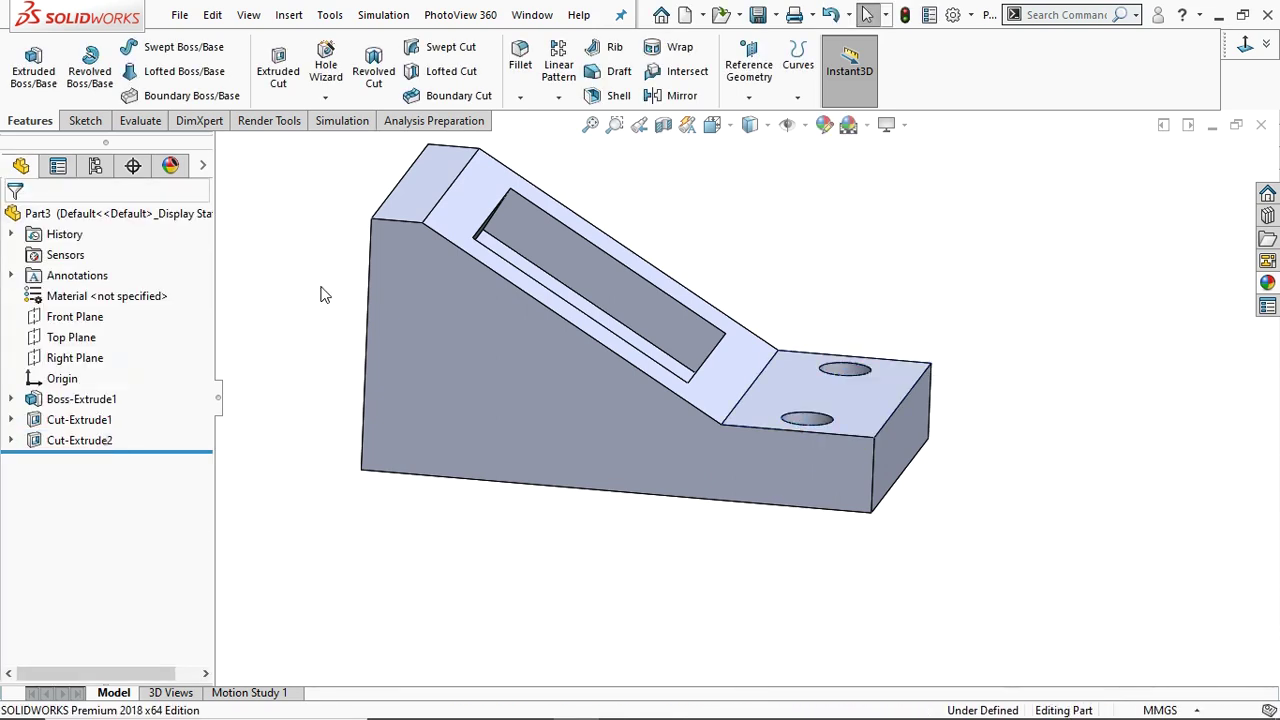
{"action": "mouse_move", "coordinate": [314, 286]}
{"action": "middle_mouse_down"}
{"action": "mouse_move", "coordinate": [651, 286]}
{"action": "mouse_move", "coordinate": [680, 309]}
{"action": "mouse_move", "coordinate": [721, 311]}
{"action": "mouse_move", "coordinate": [674, 337]}
{"action": "mouse_move", "coordinate": [703, 326]}
{"action": "mouse_move", "coordinate": [720, 343]}
{"action": "middle_mouse_up"}
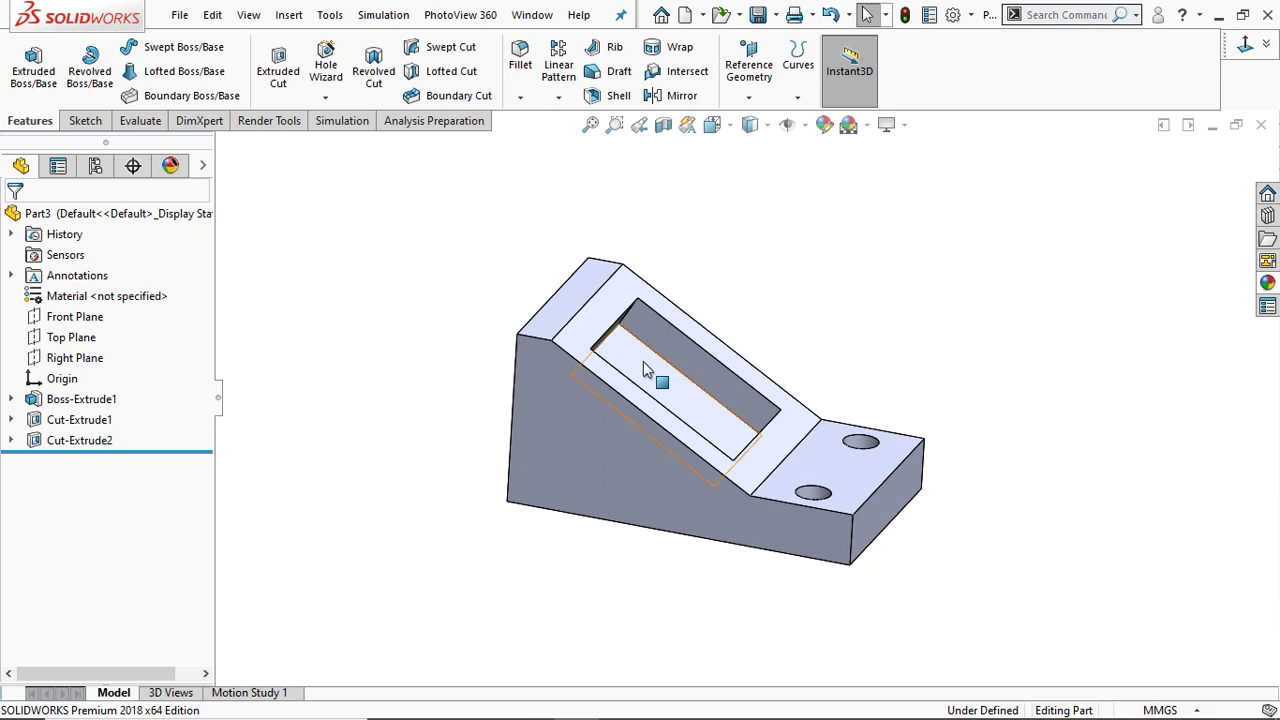
- Apply a yellow appearance to the whole stepped wedge part
{"action": "scroll", "coordinate": [645, 370], "scroll_direction": "down", "scroll_amount": 2}
{"action": "middle_click_drag", "start_coordinate": [811, 304], "coordinate": [810, 286]}
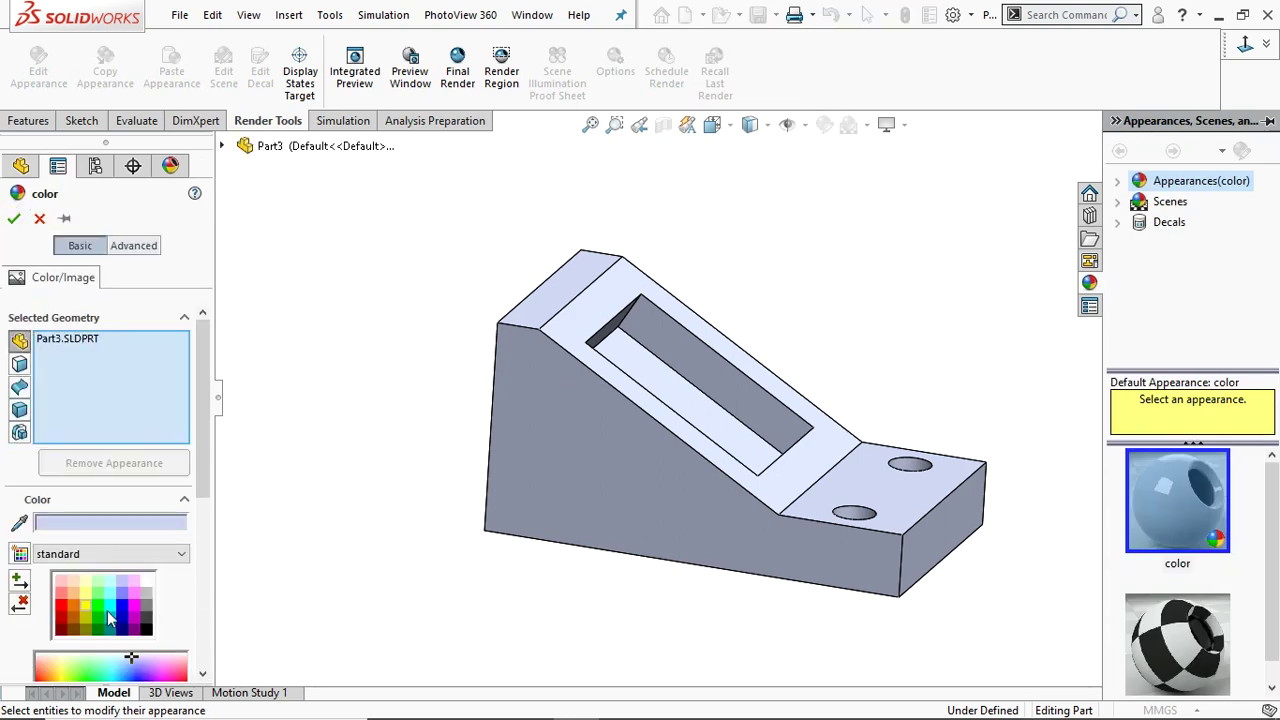
{"action": "left_click", "coordinate": [83, 606]}
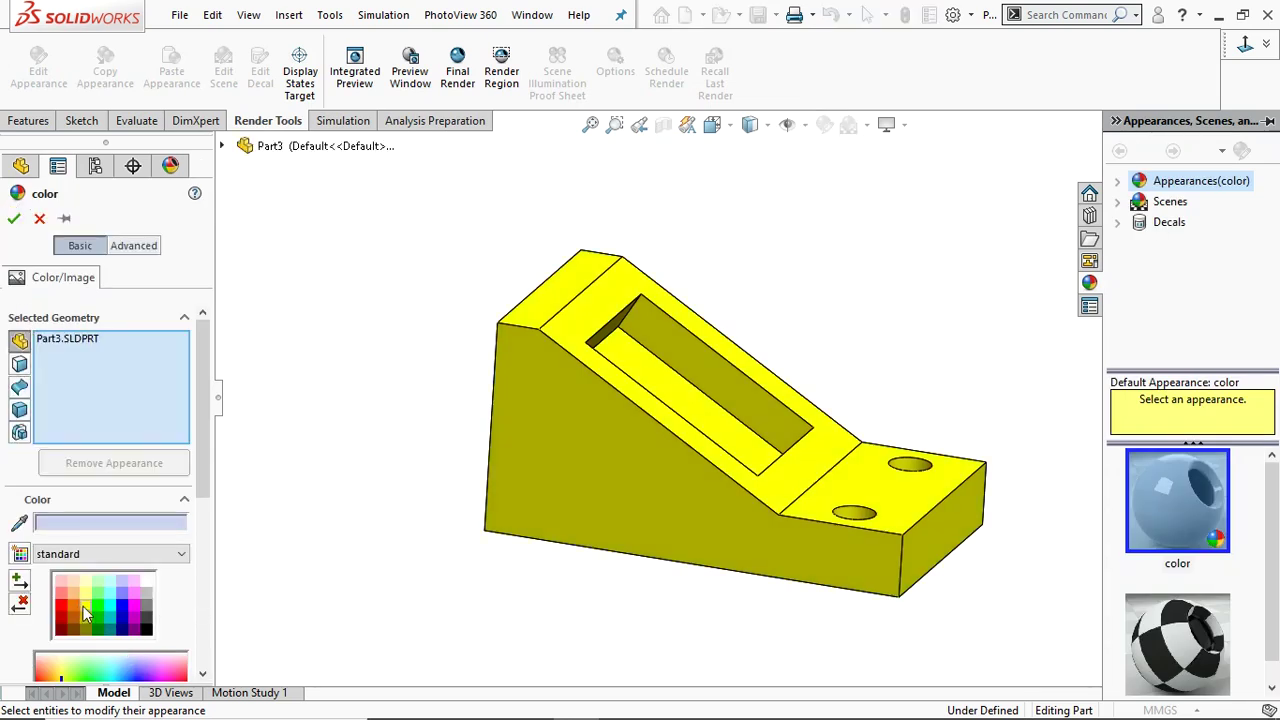
{"action": "left_click", "coordinate": [13, 218]}
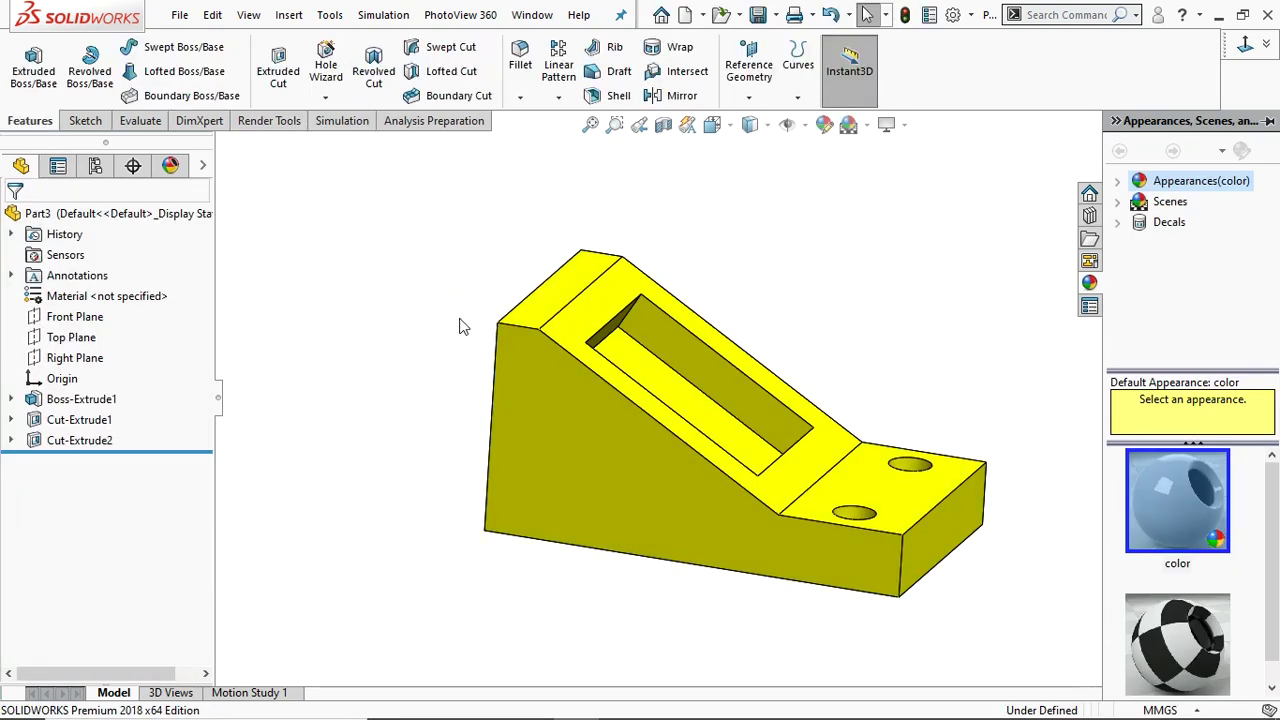